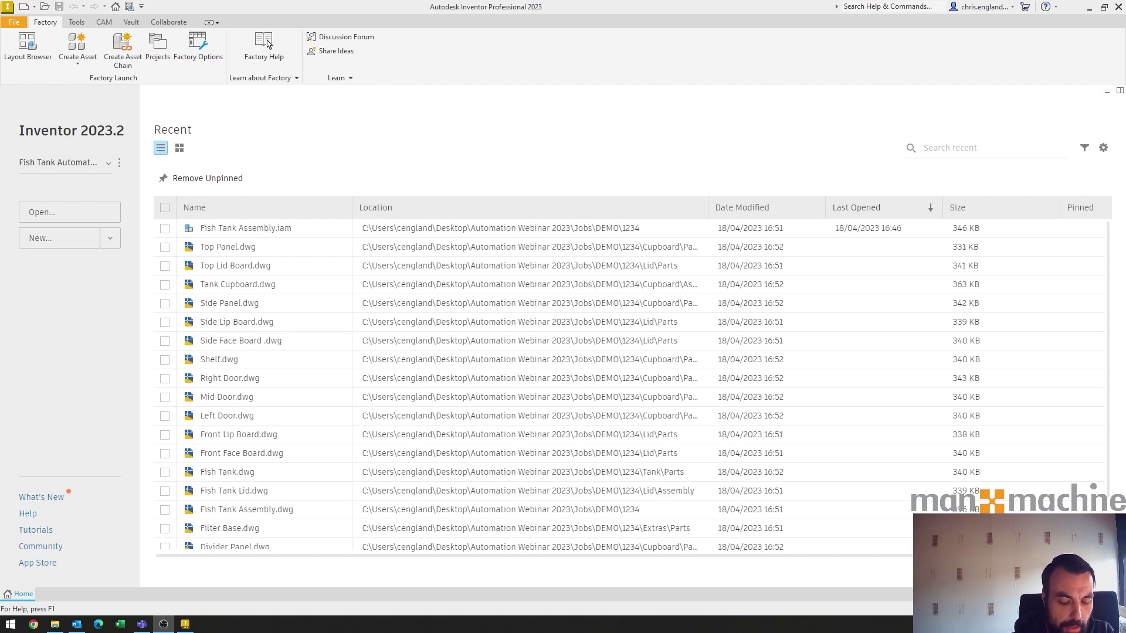
- Switch to File Explorer, open Excel Template.xlsm from the Automation Webinar 2023 folder, and accept Office Open XML as the default format
{"action": "left_click", "coordinate": [55, 623]}
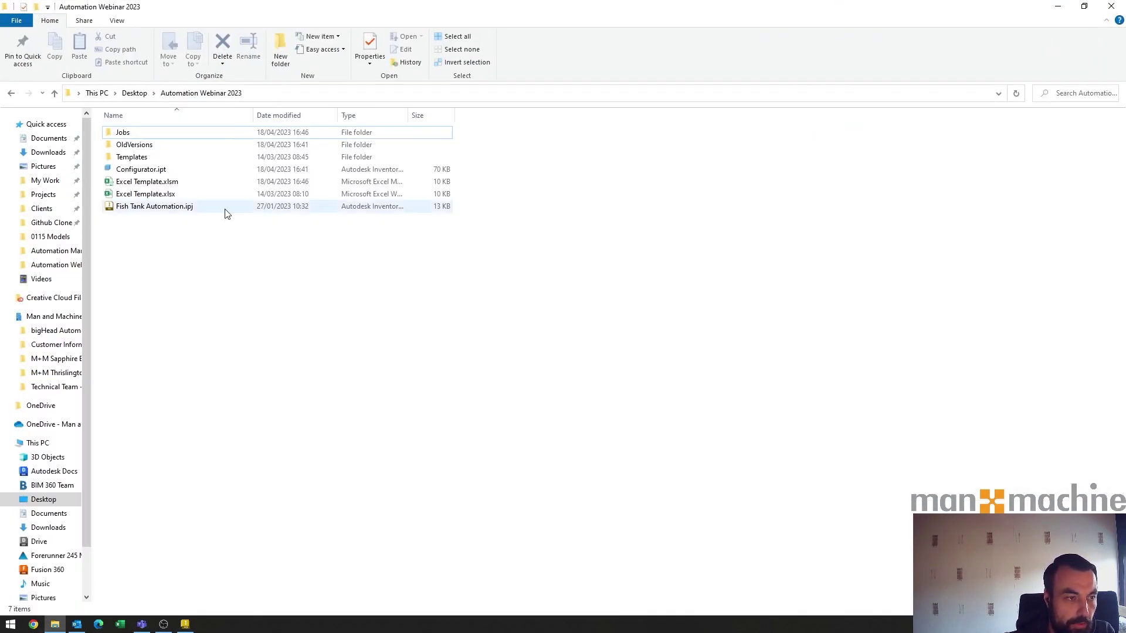
{"action": "left_click", "coordinate": [238, 183]}
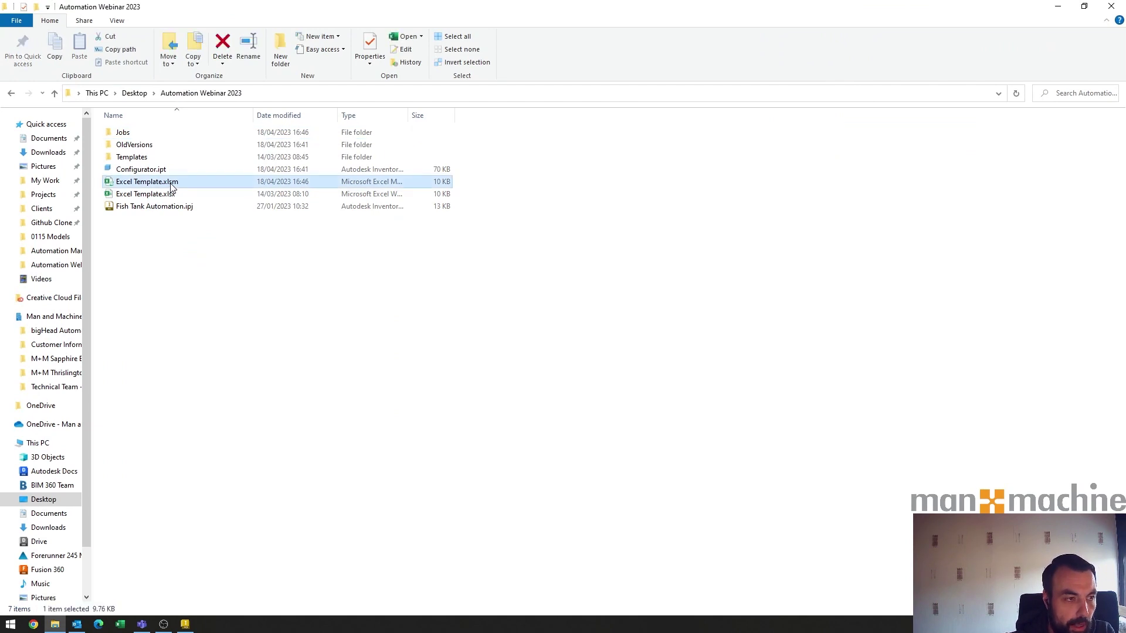
{"action": "double_click", "coordinate": [130, 133]}
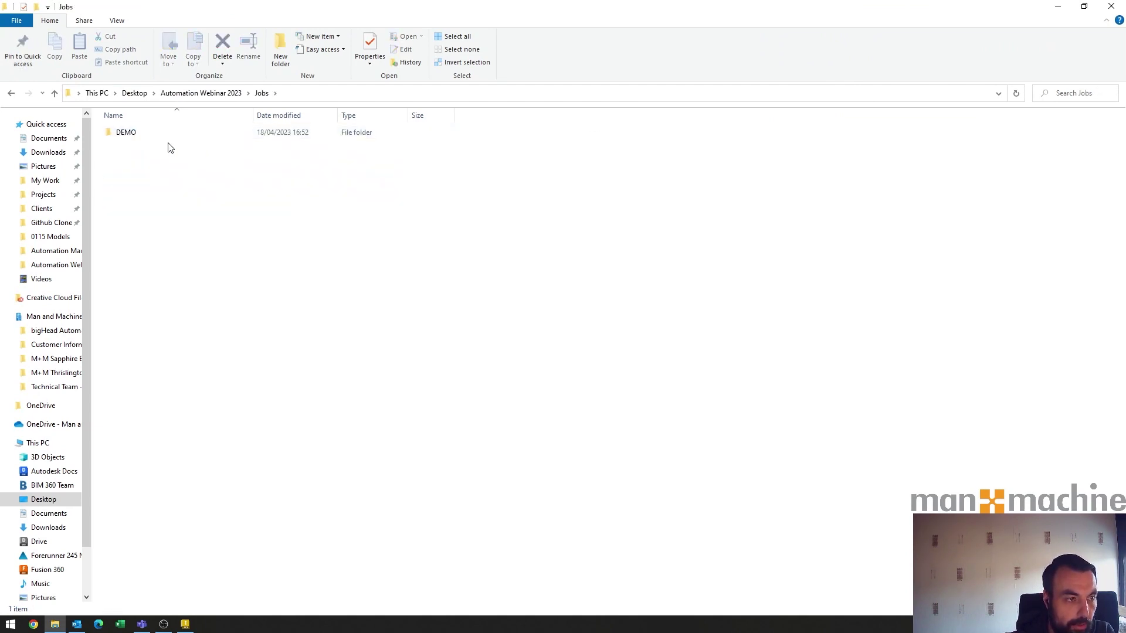
{"action": "key", "text": "alt+Left"}
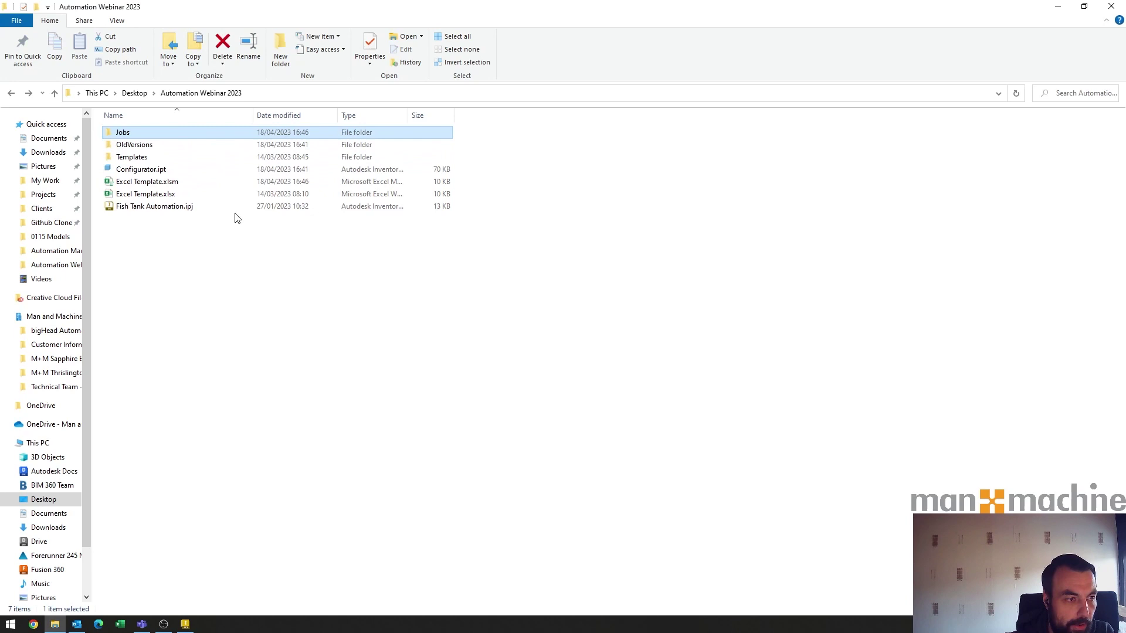
{"action": "double_click", "coordinate": [156, 181]}
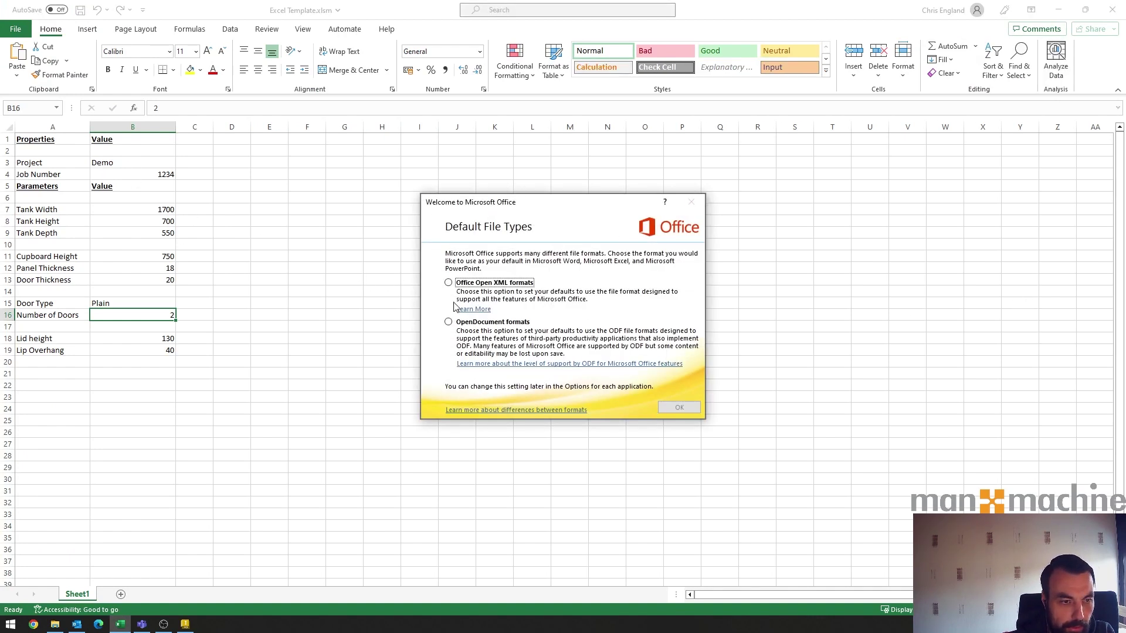
{"action": "left_click", "coordinate": [462, 283]}
{"action": "left_click", "coordinate": [695, 409]}
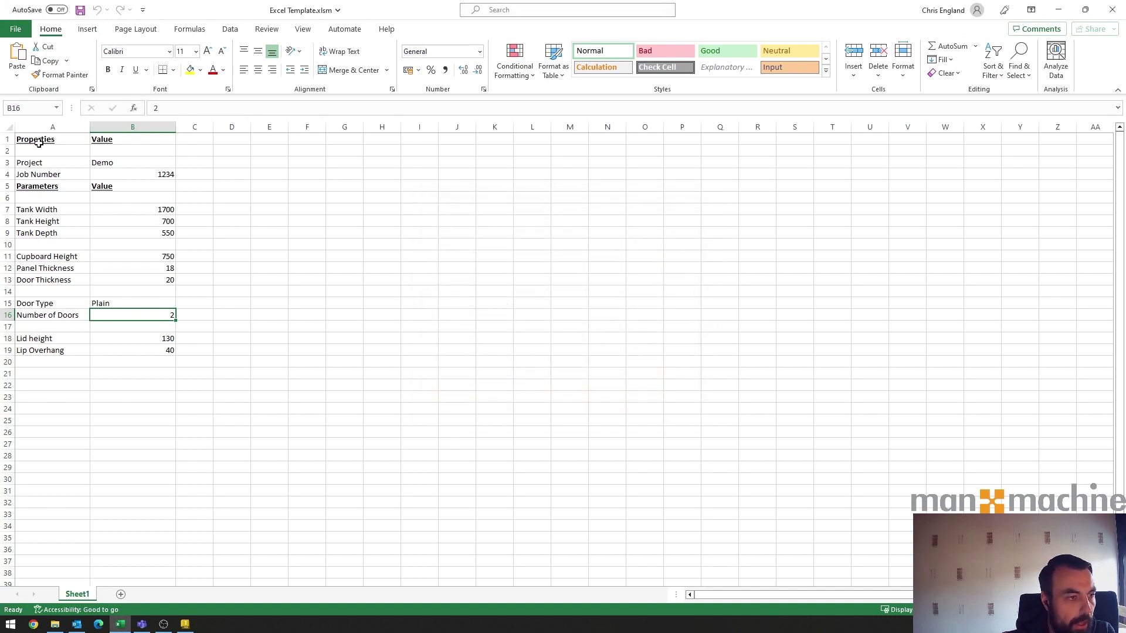
- Set the Project value to Live and the Job Number to 5220 in the template's properties
{"action": "left_click", "coordinate": [99, 164]}
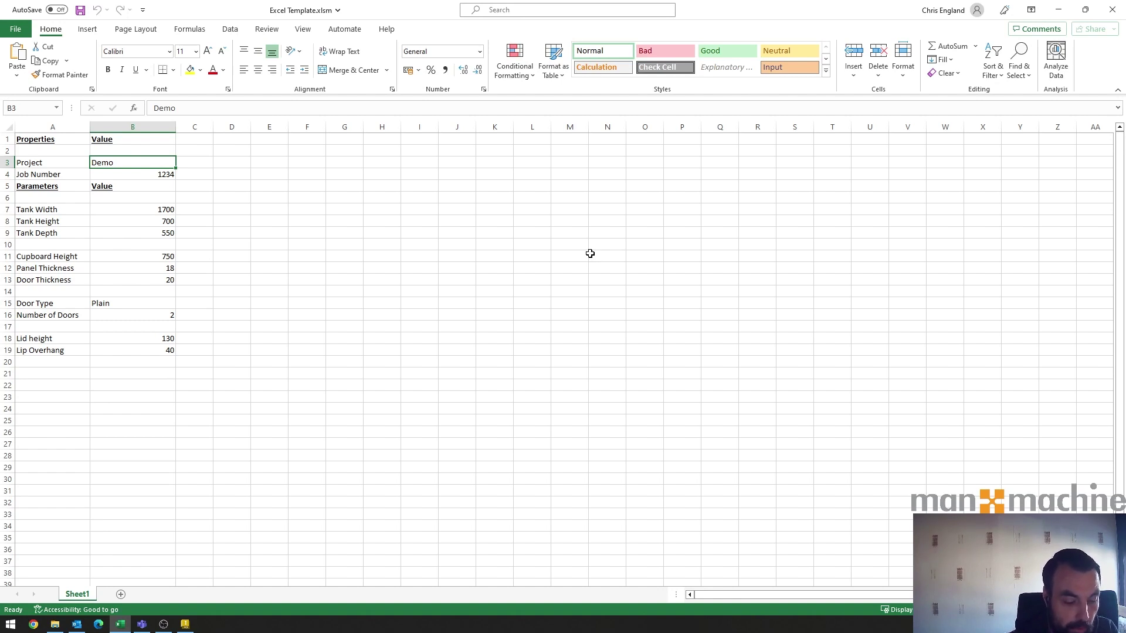
{"action": "type", "text": "Live"}
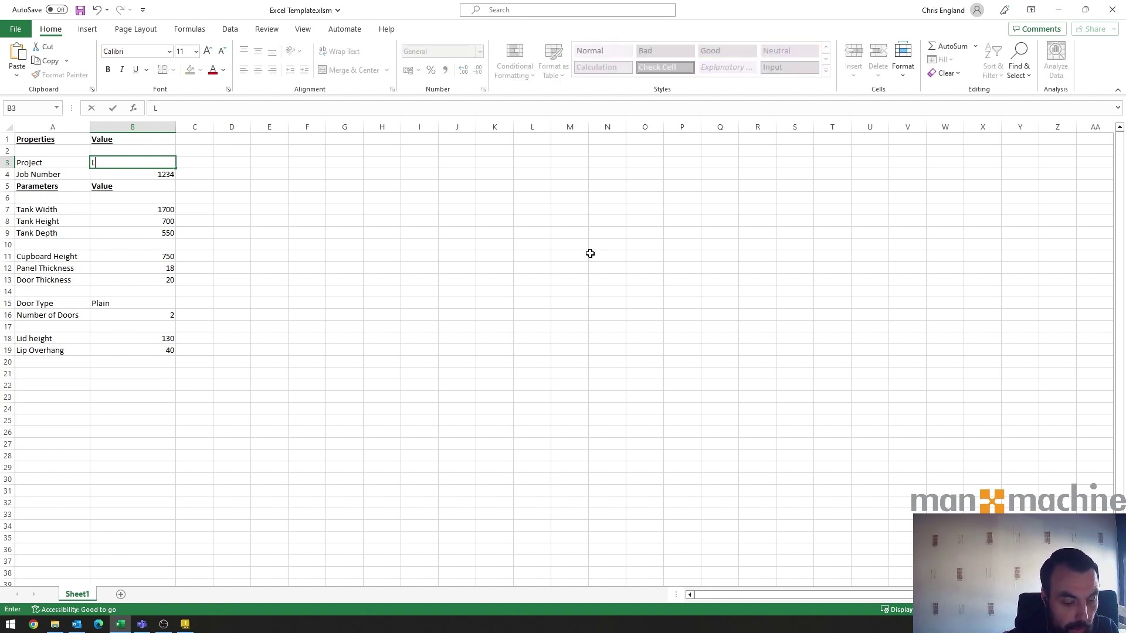
{"action": "key", "text": "Tab"}
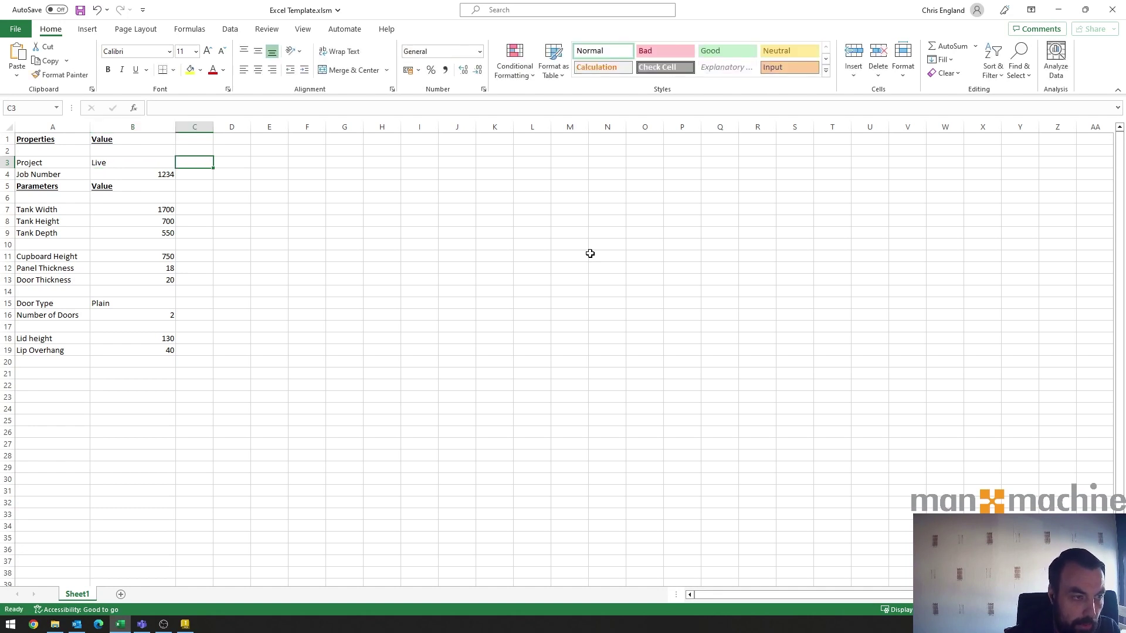
{"action": "key", "text": "Down"}
{"action": "key", "text": "Left"}
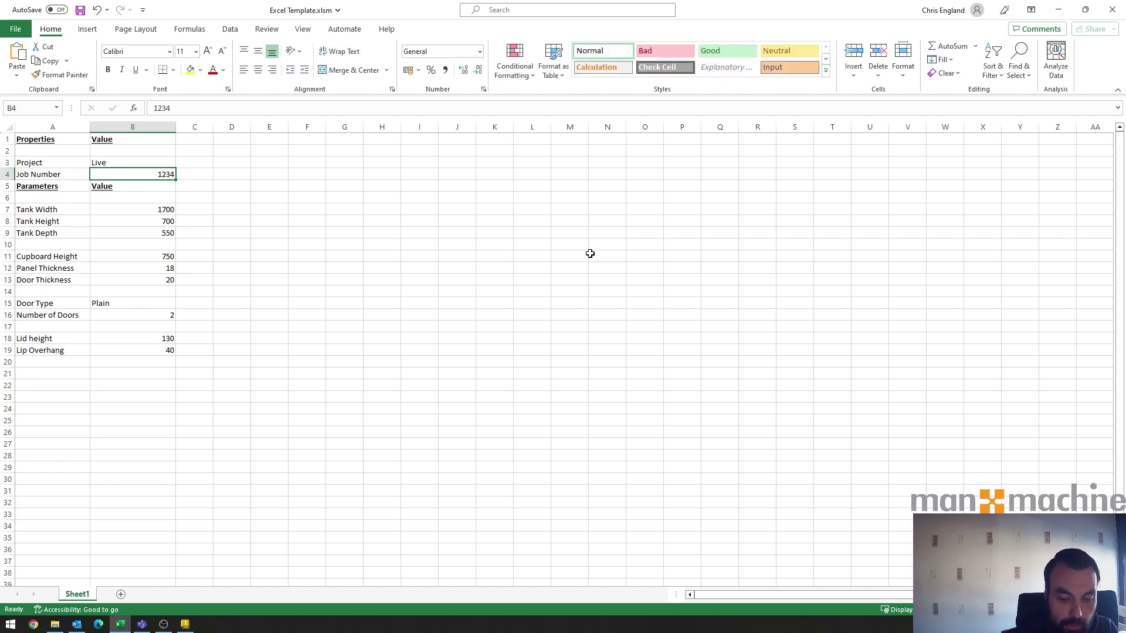
{"action": "type", "text": "5220"}
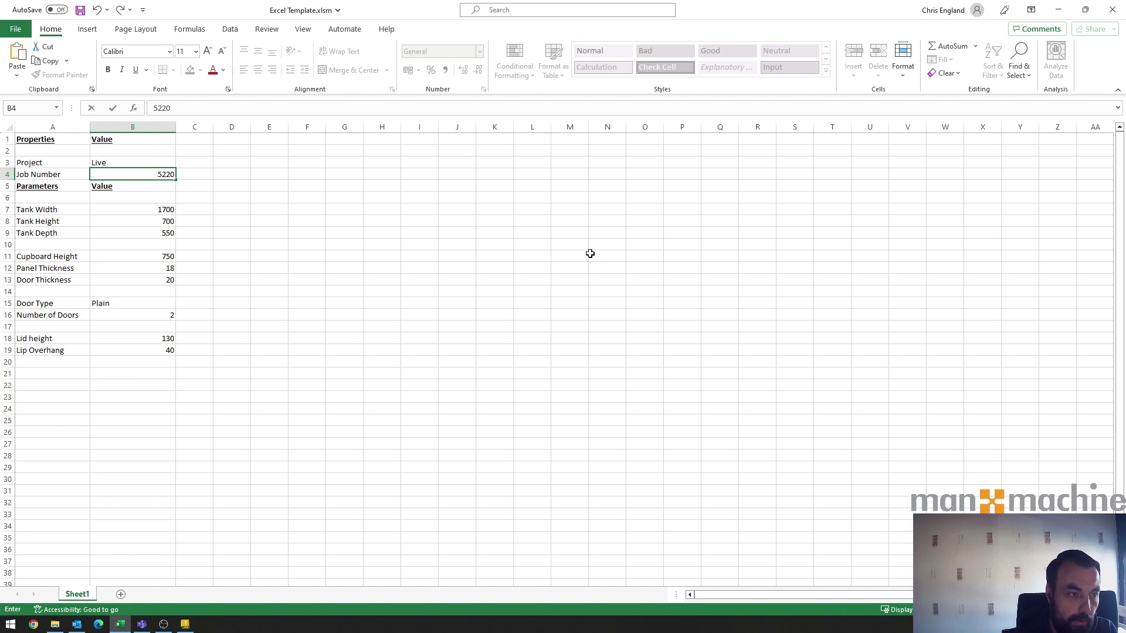
- Set the Tank Width to 1650, the Tank Height to 650 and the Tank Depth to 500
{"action": "left_click", "coordinate": [126, 210]}
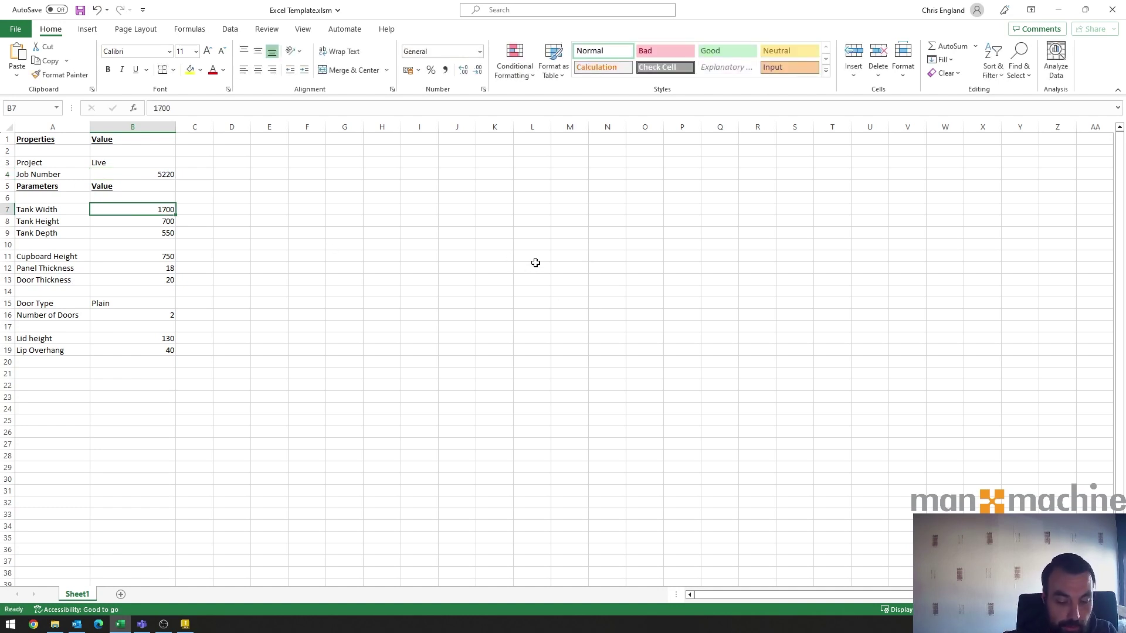
{"action": "type", "text": "1650"}
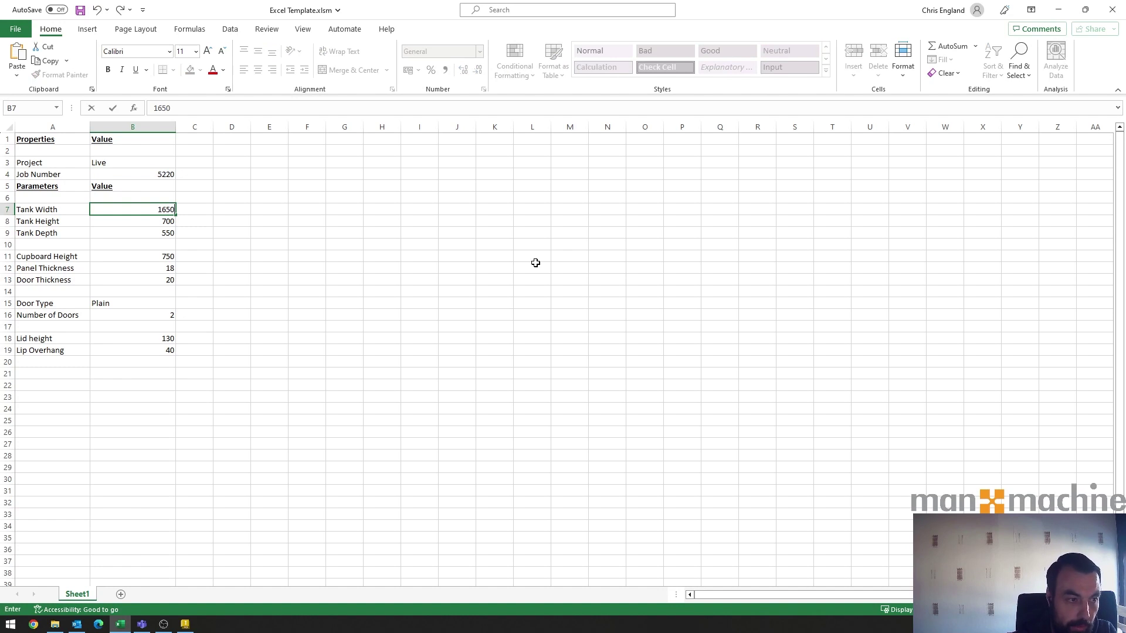
{"action": "key", "text": "Return"}
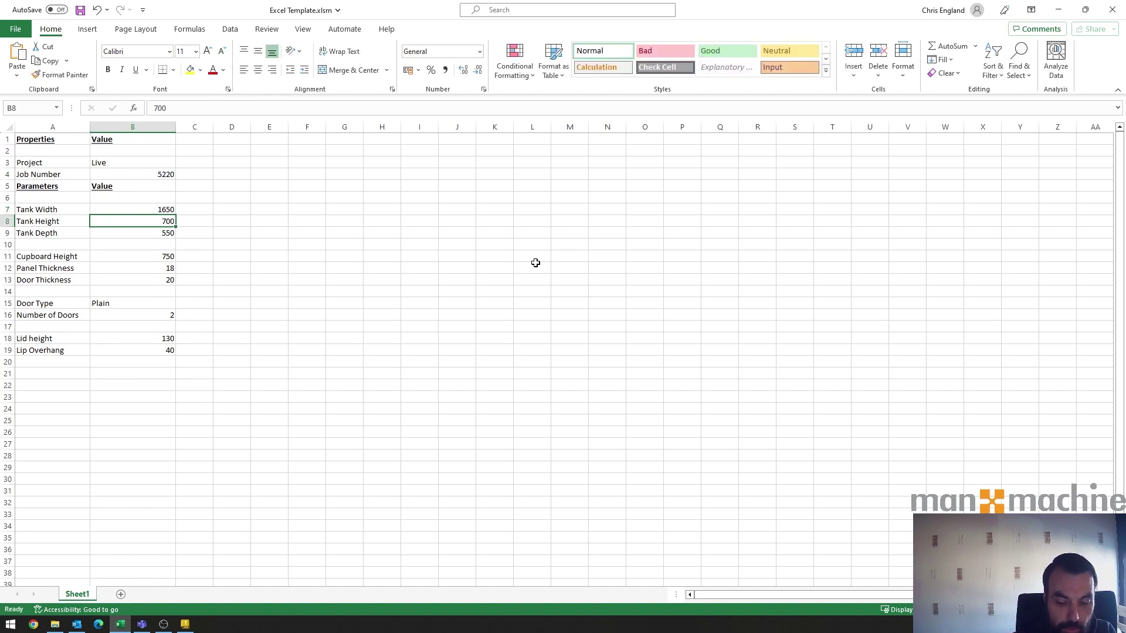
{"action": "type", "text": "650"}
{"action": "key", "text": "Return"}
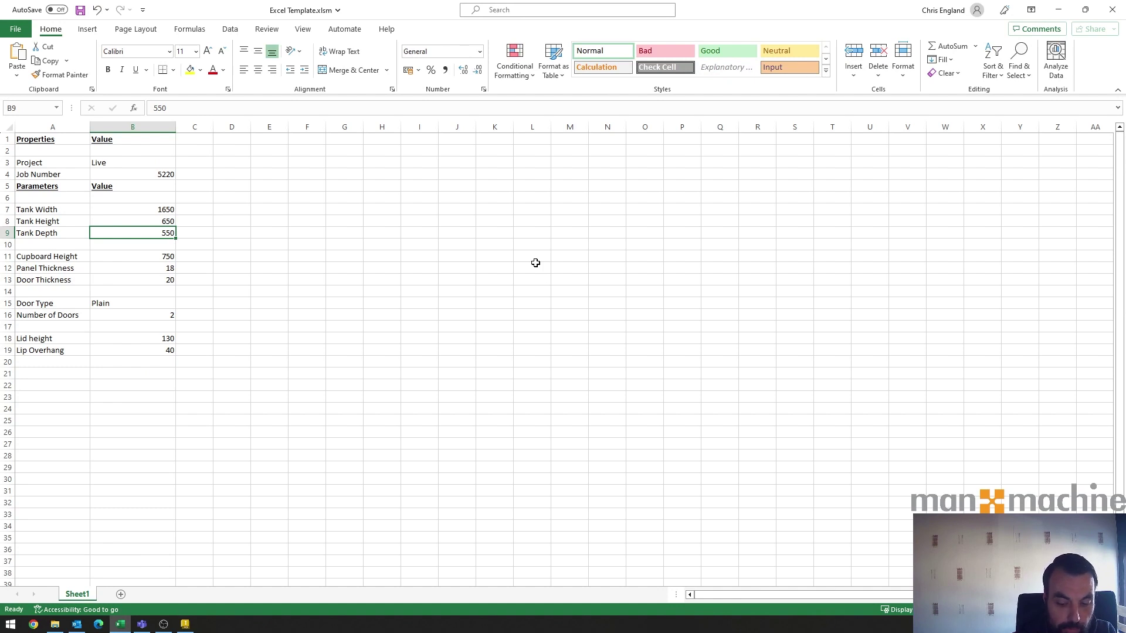
{"action": "type", "text": "500"}
{"action": "key", "text": "Return"}
- Set the Cupboard Height parameter to 700
{"action": "key", "text": "Return"}
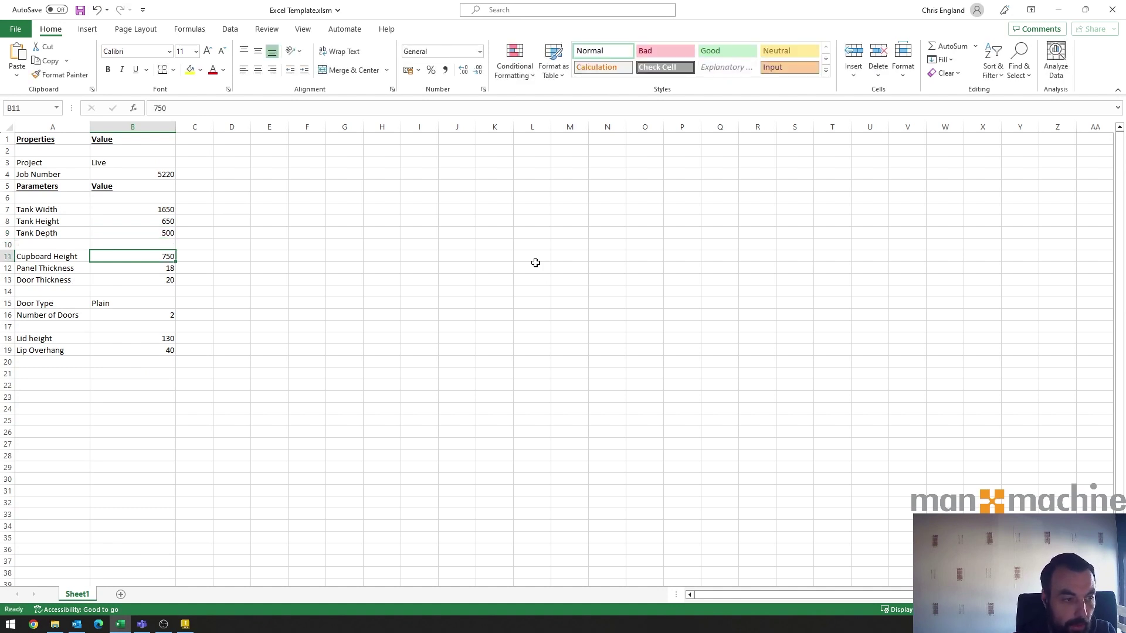
{"action": "type", "text": "700"}
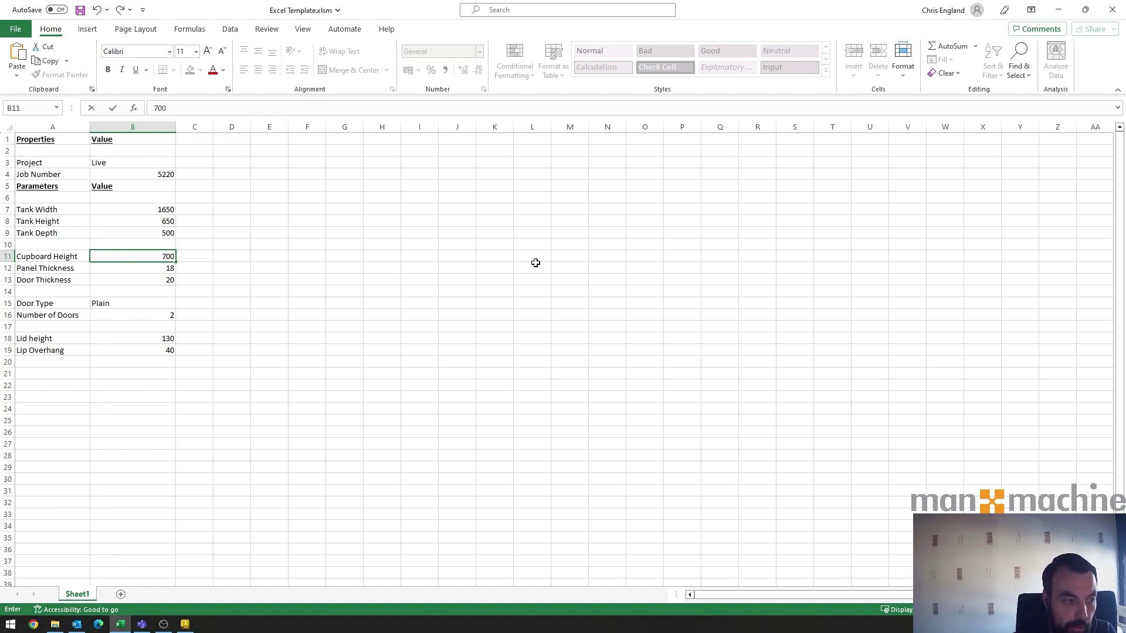
{"action": "key", "text": "Return"}
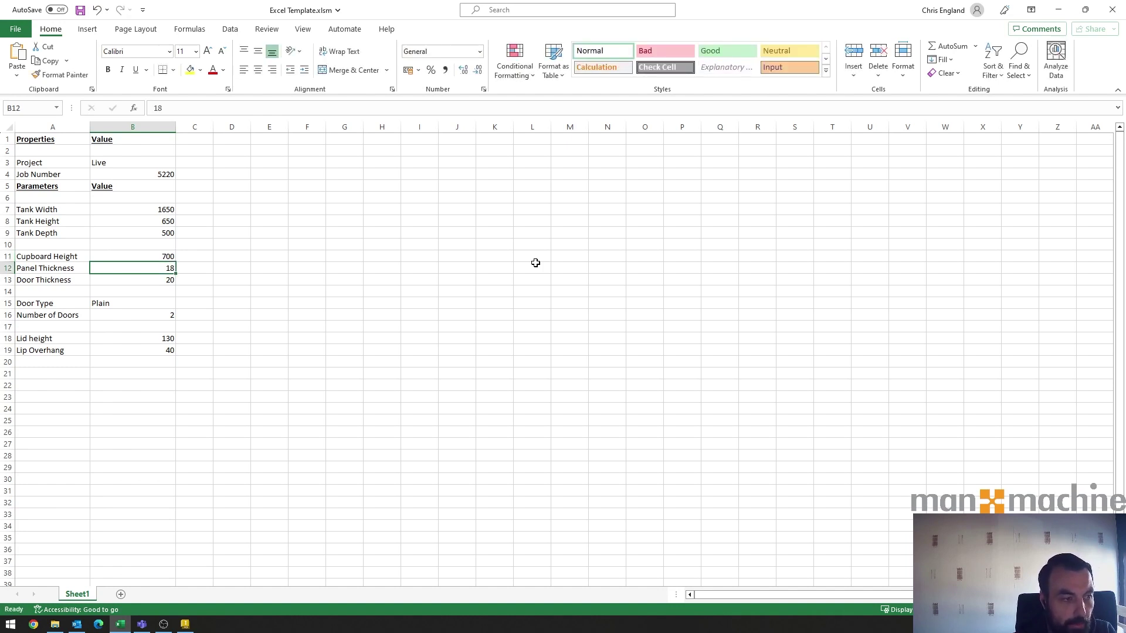
- Change the Door Type parameter to Rectangle Glass
{"action": "key", "text": "Down"}
{"action": "key", "text": "Down"}
{"action": "key", "text": "Down"}
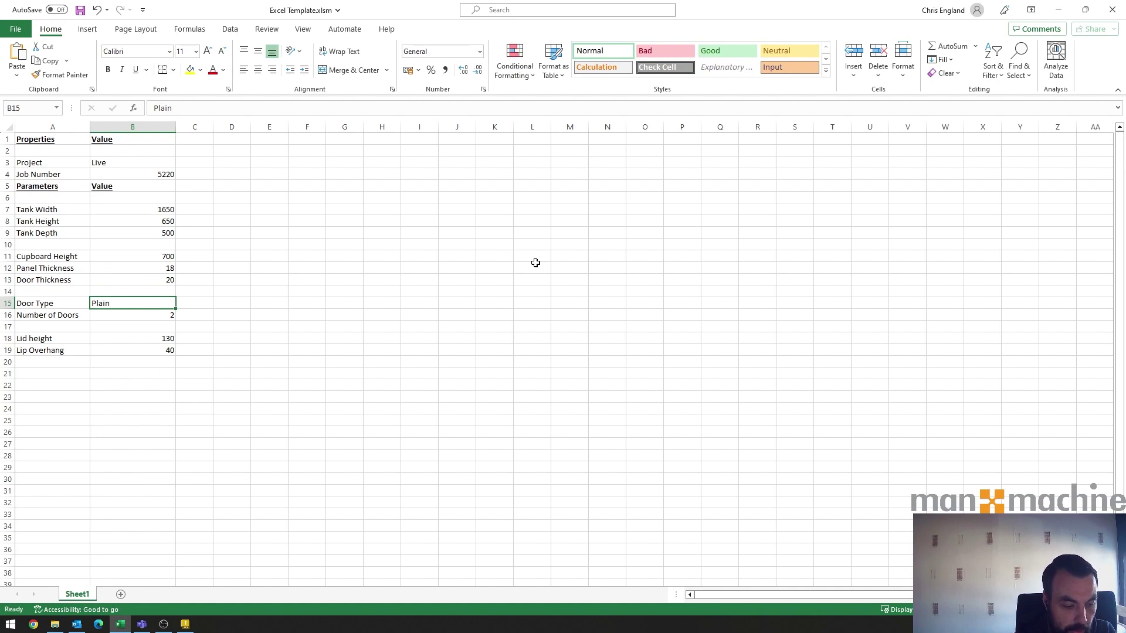
{"action": "type", "text": "Recta"}
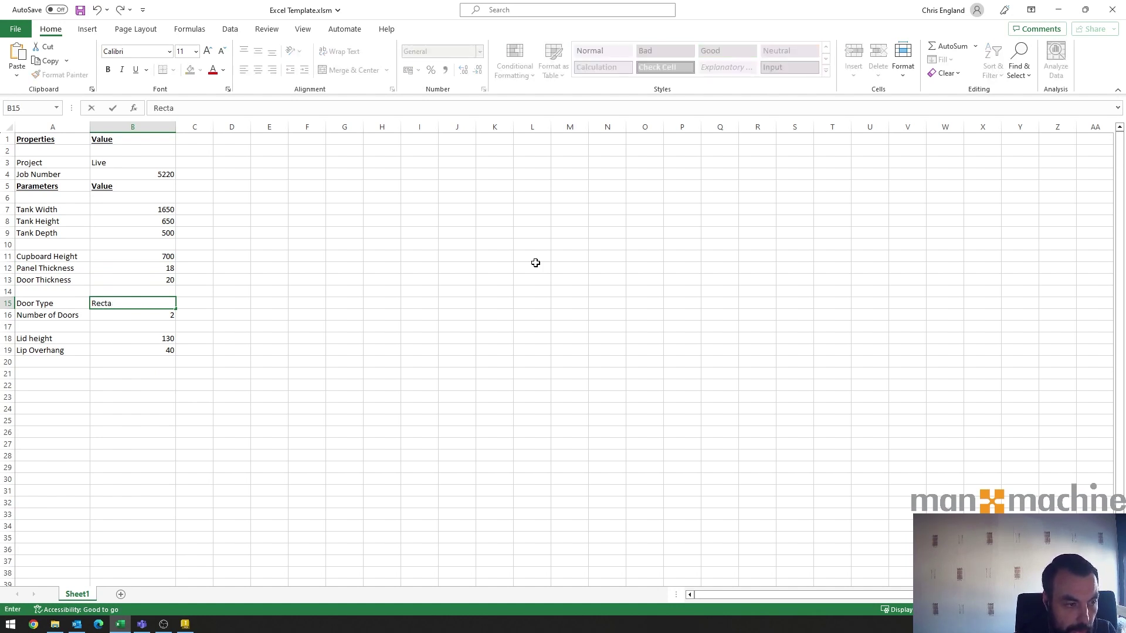
{"action": "type", "text": "nglur"}
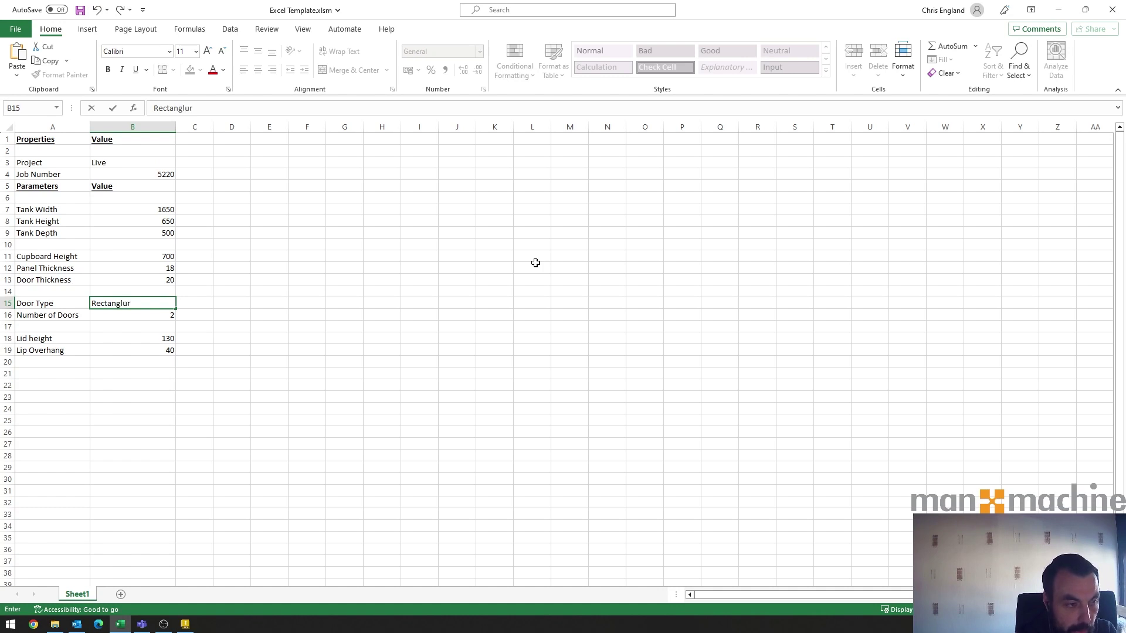
{"action": "key", "text": "BackSpace"}
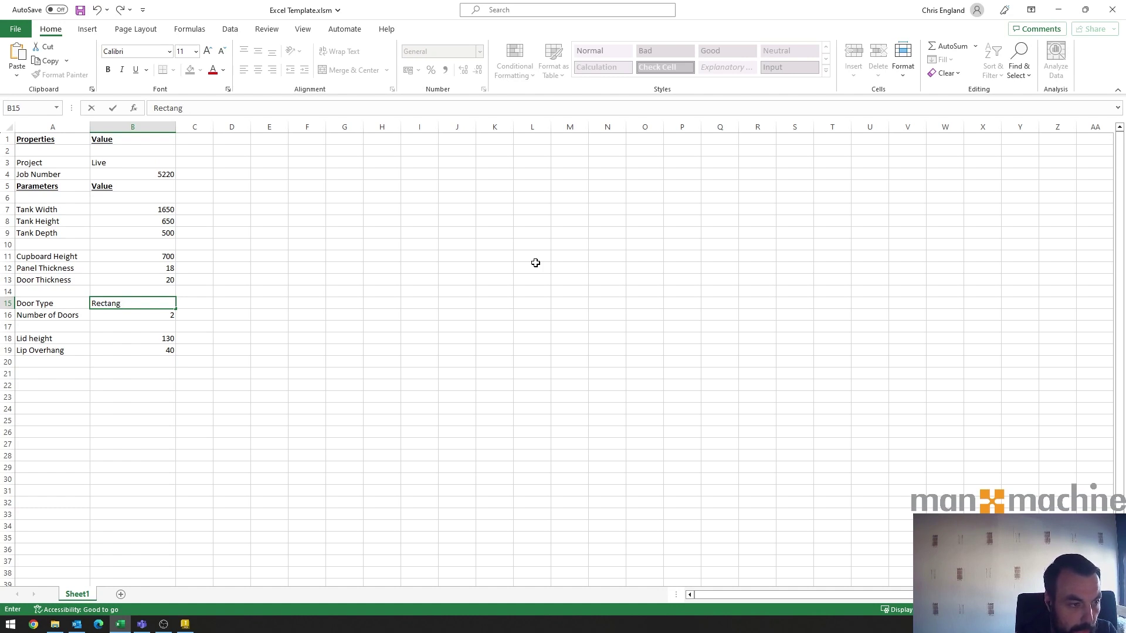
{"action": "key", "text": "BackSpace"}
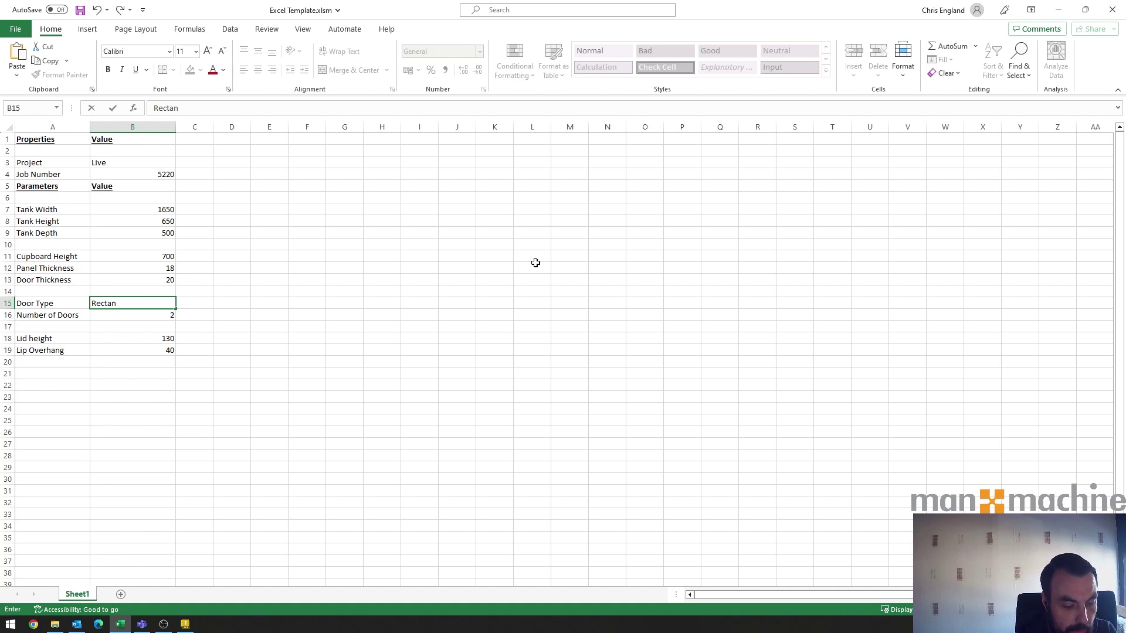
{"action": "type", "text": "g"}
{"action": "type", "text": "lur"}
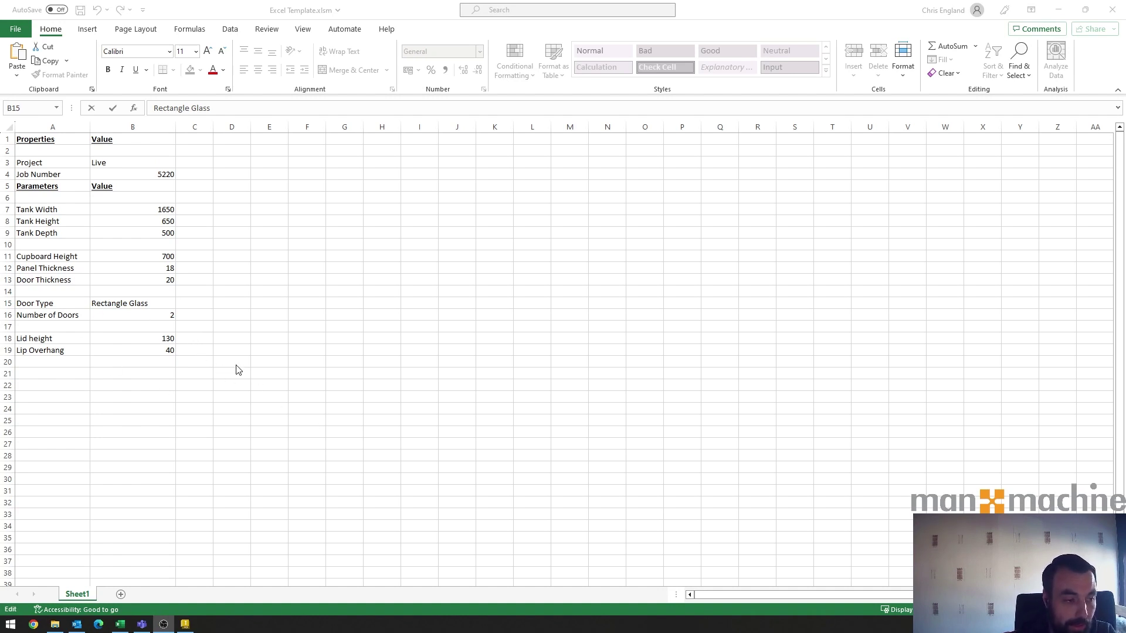
- Set the Number of Doors to 3, then save and close the workbook
{"action": "left_click", "coordinate": [162, 319]}
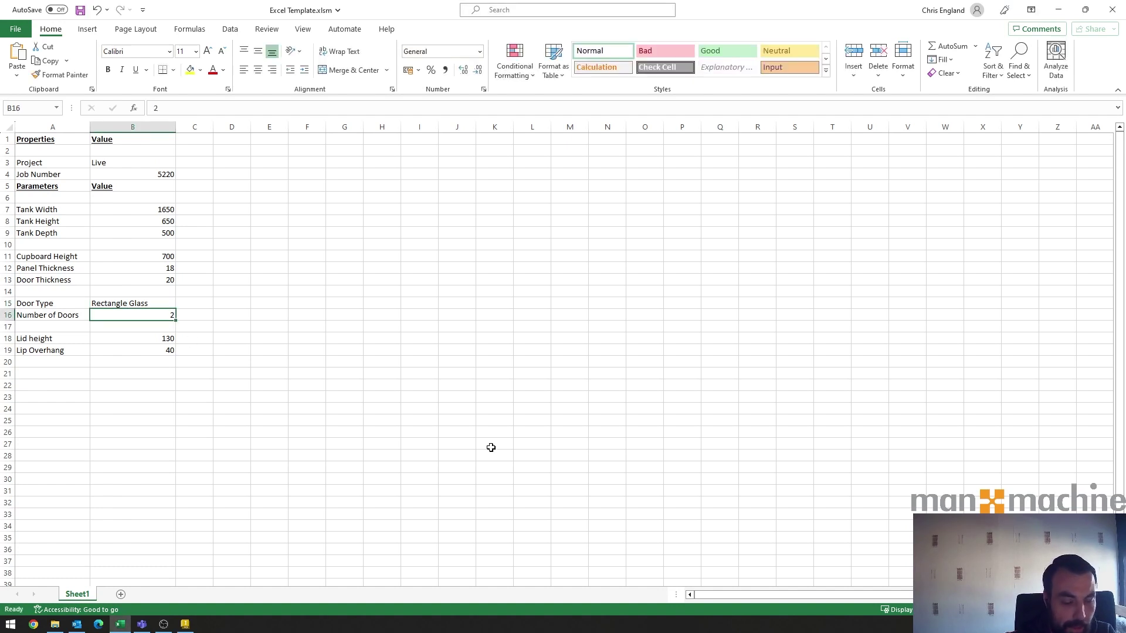
{"action": "type", "text": "3"}
{"action": "key", "text": "Tab"}
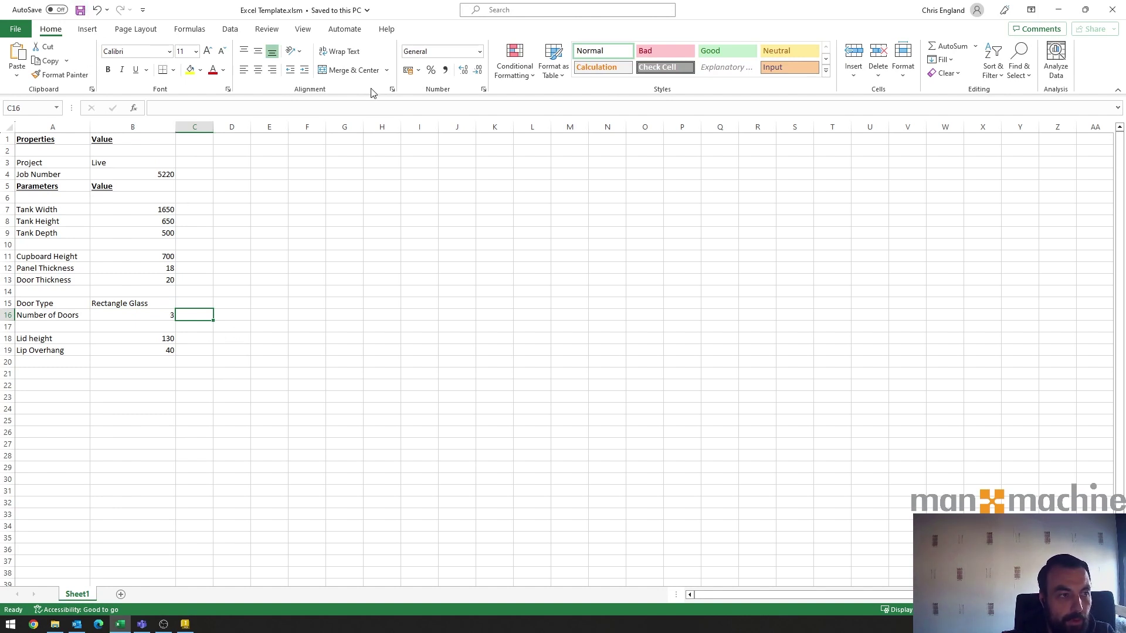
{"action": "left_click", "coordinate": [1112, 9]}
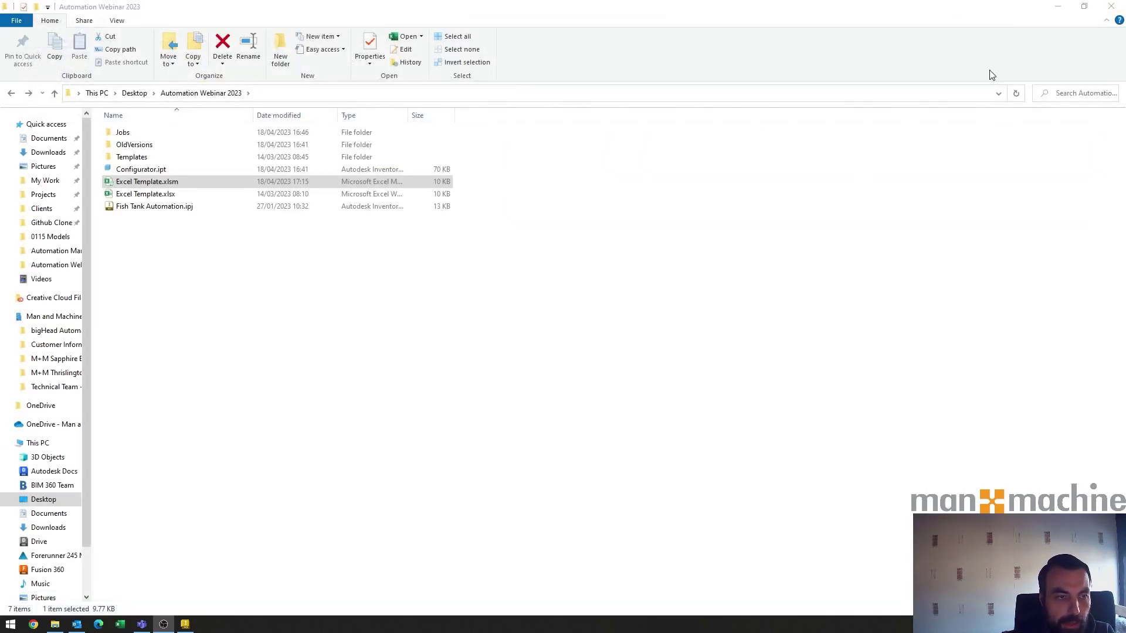
- Switch to Inventor and open Configurator.ipt from the Automation Webinar 2023 folder, accepting its location outside the project search path
{"action": "left_click", "coordinate": [1057, 6]}
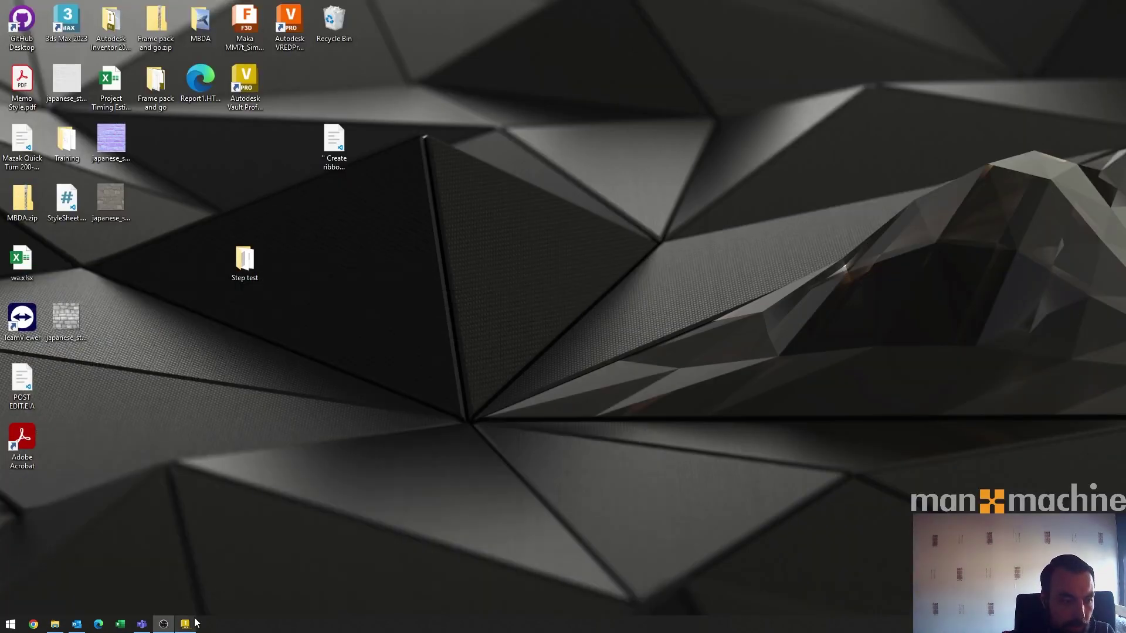
{"action": "left_click", "coordinate": [186, 623]}
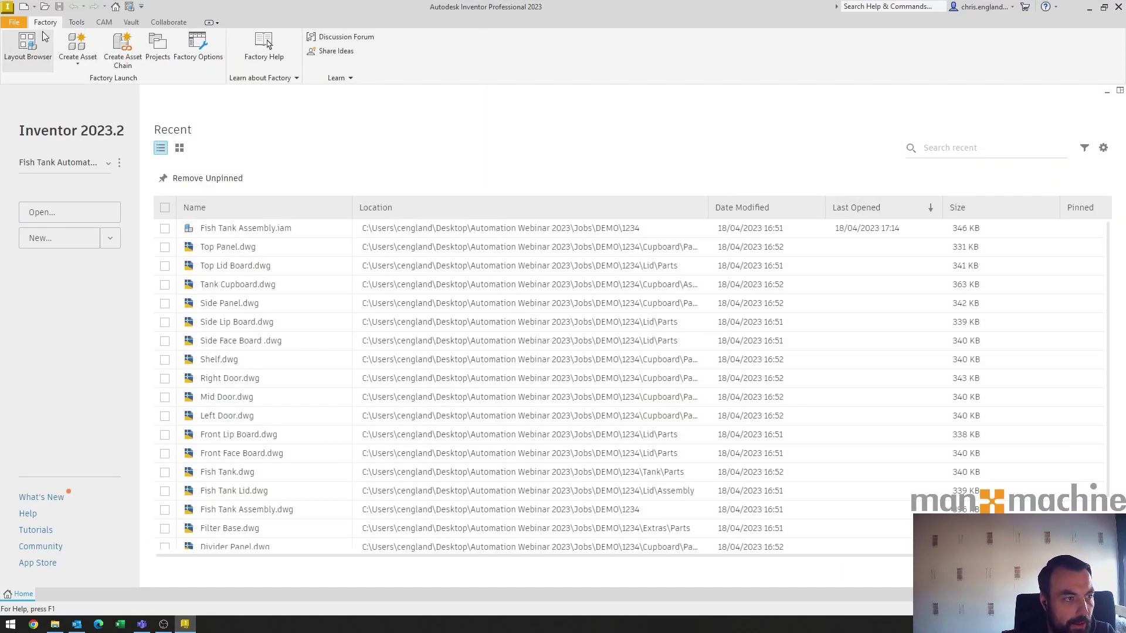
{"action": "left_click", "coordinate": [44, 216]}
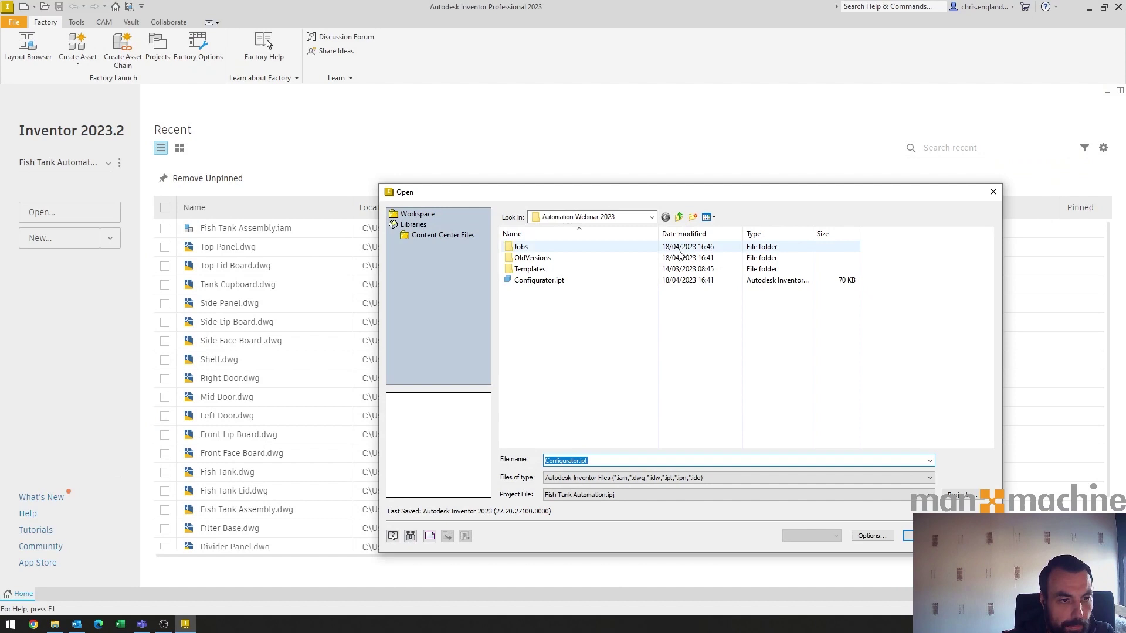
{"action": "double_click", "coordinate": [539, 279]}
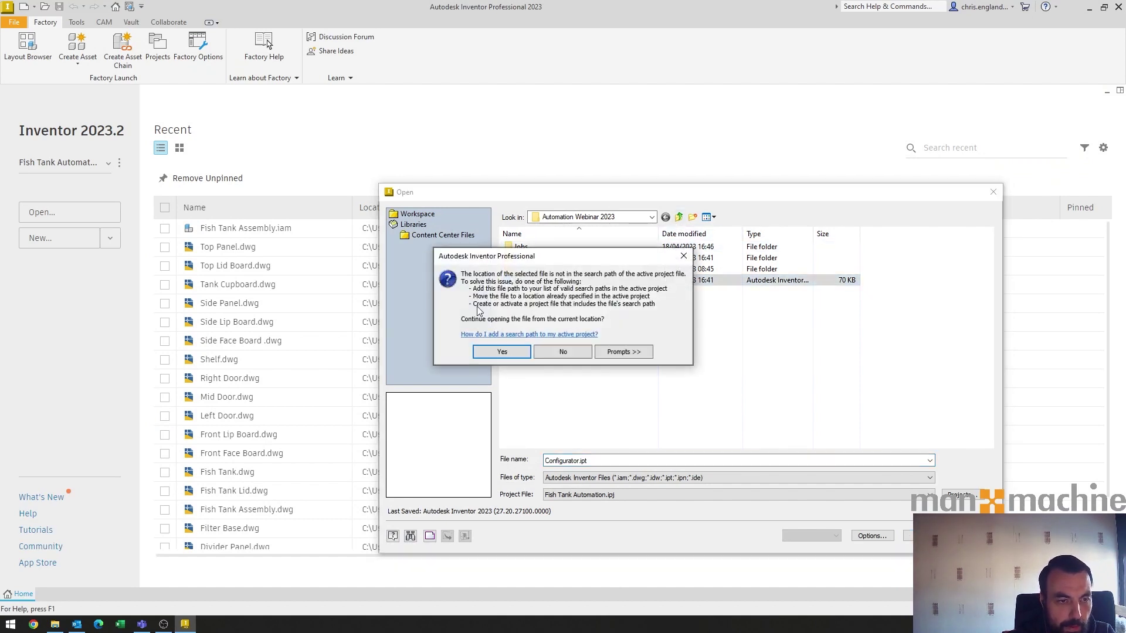
{"action": "left_click", "coordinate": [489, 347]}
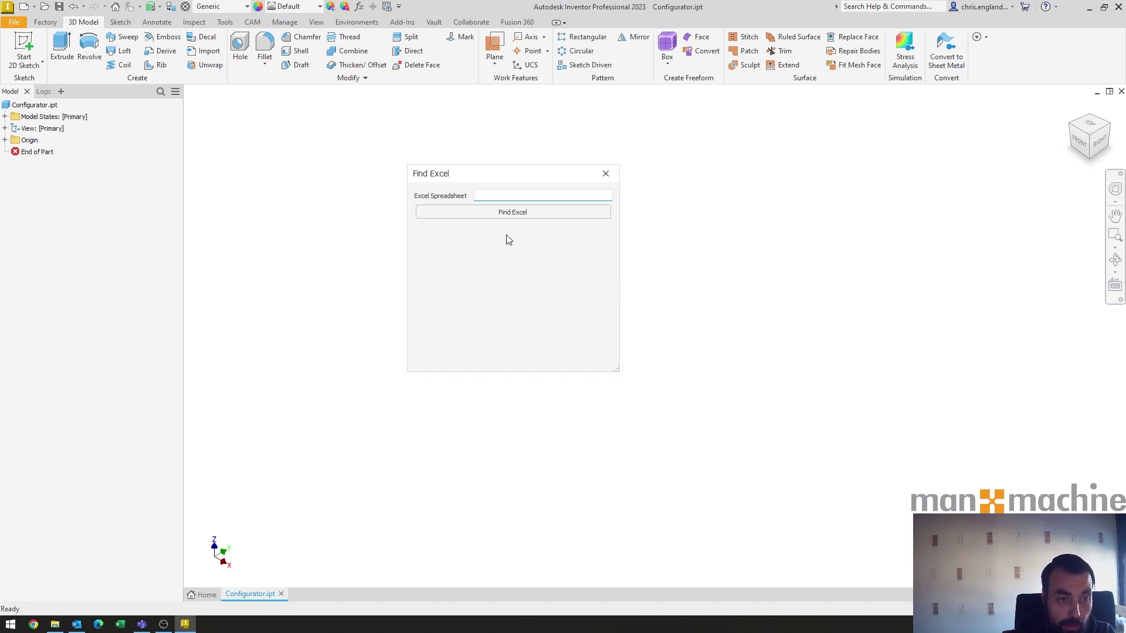
- Load Excel Template.xlsm from the Automation Webinar 2023 folder as the configurator's Excel spreadsheet
{"action": "left_click", "coordinate": [507, 215]}
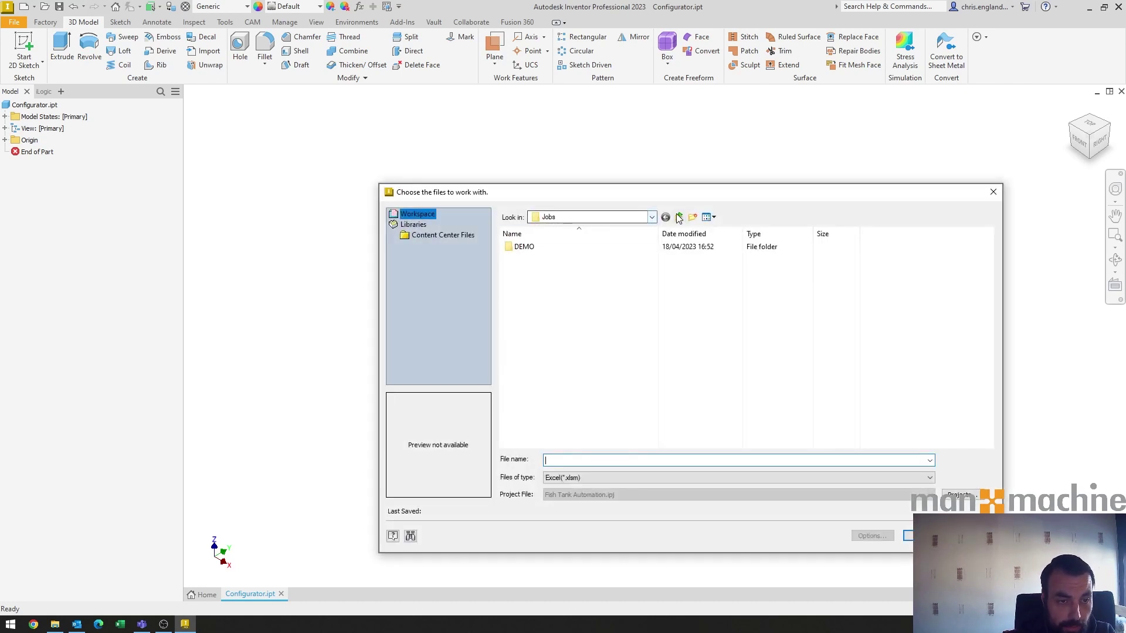
{"action": "key", "text": "BackSpace"}
{"action": "left_click", "coordinate": [543, 281]}
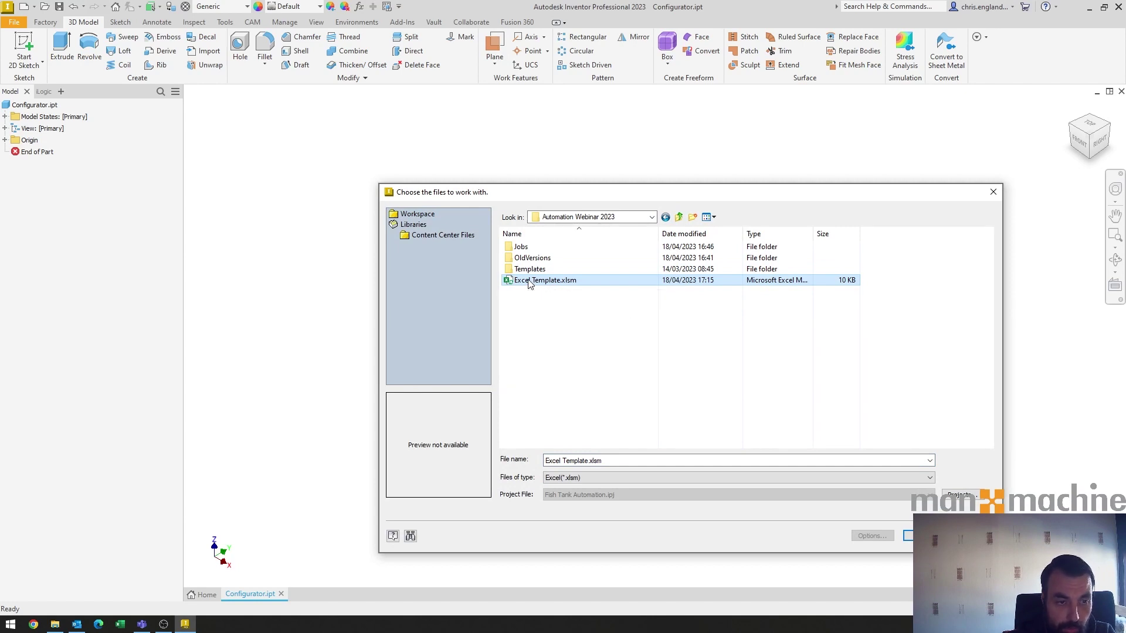
{"action": "double_click", "coordinate": [530, 282]}
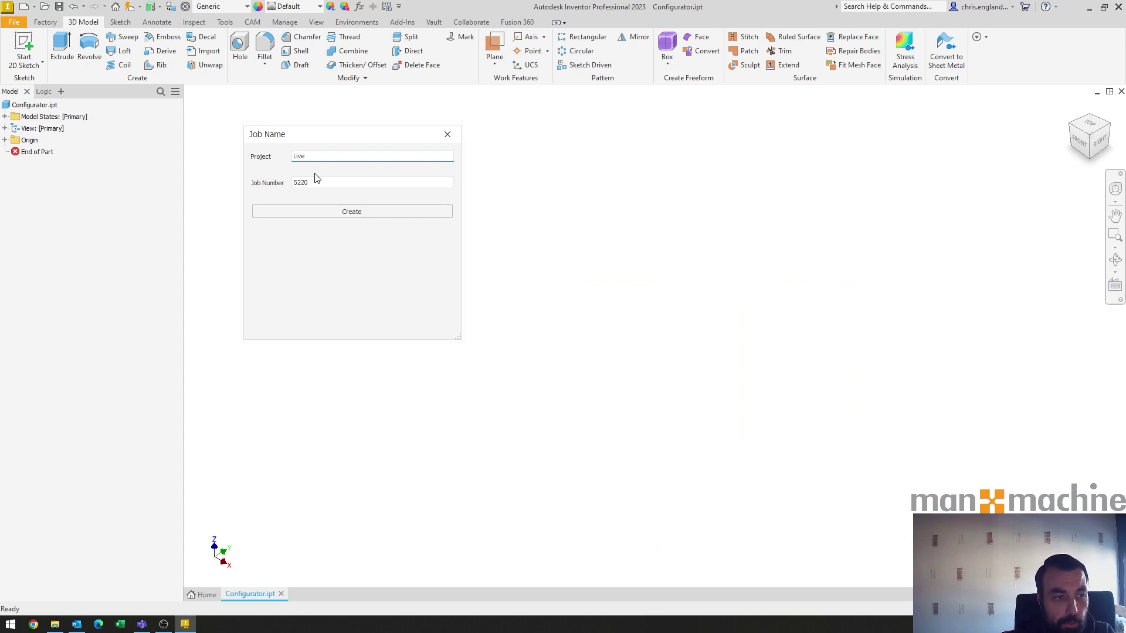
- Create the new job for project Live with job number 5220
{"action": "left_click", "coordinate": [310, 207]}
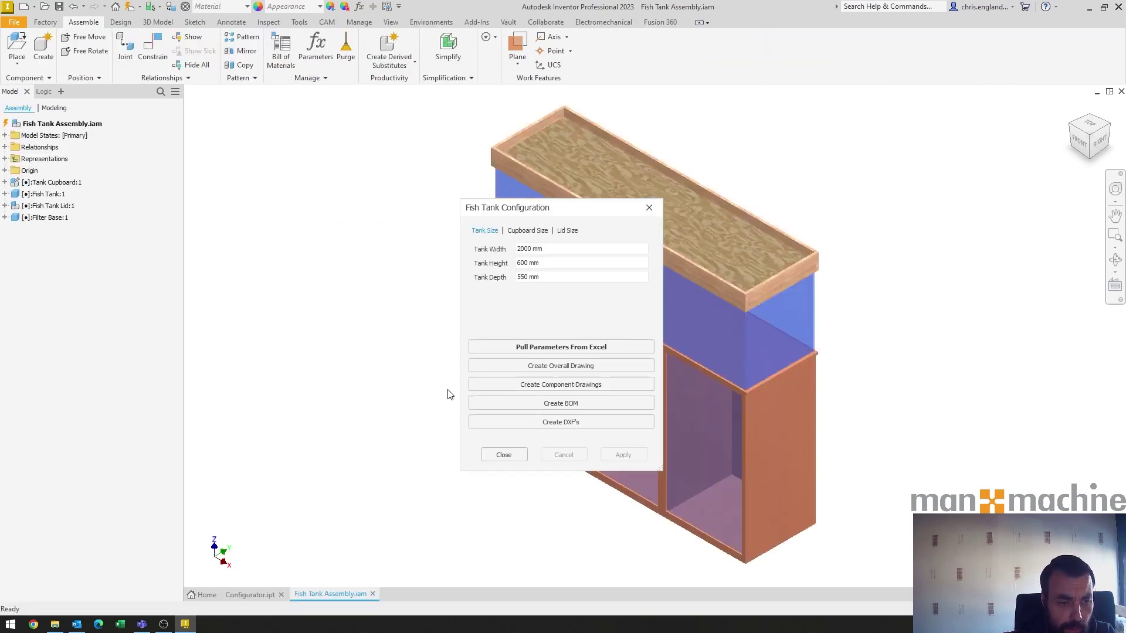
- Return to Configurator.ipt, close the Fish Tank Configuration form and examine the file-selection code in the Find Excel iLogic rule
{"action": "left_click", "coordinate": [258, 595]}
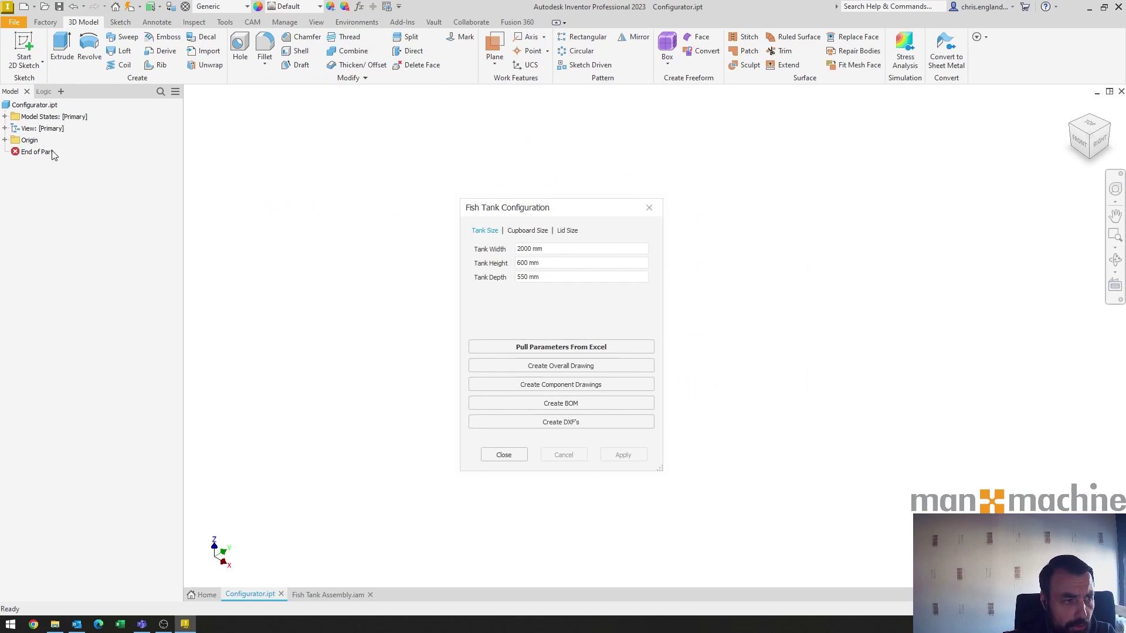
{"action": "left_click", "coordinate": [649, 207]}
{"action": "left_click", "coordinate": [44, 92]}
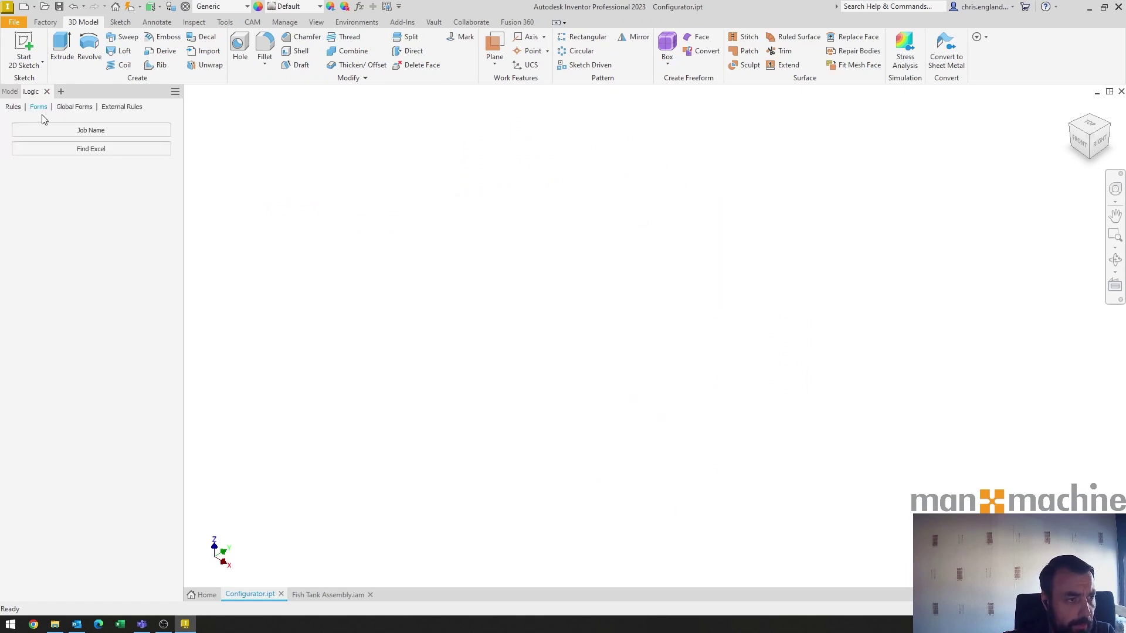
{"action": "double_click", "coordinate": [33, 189]}
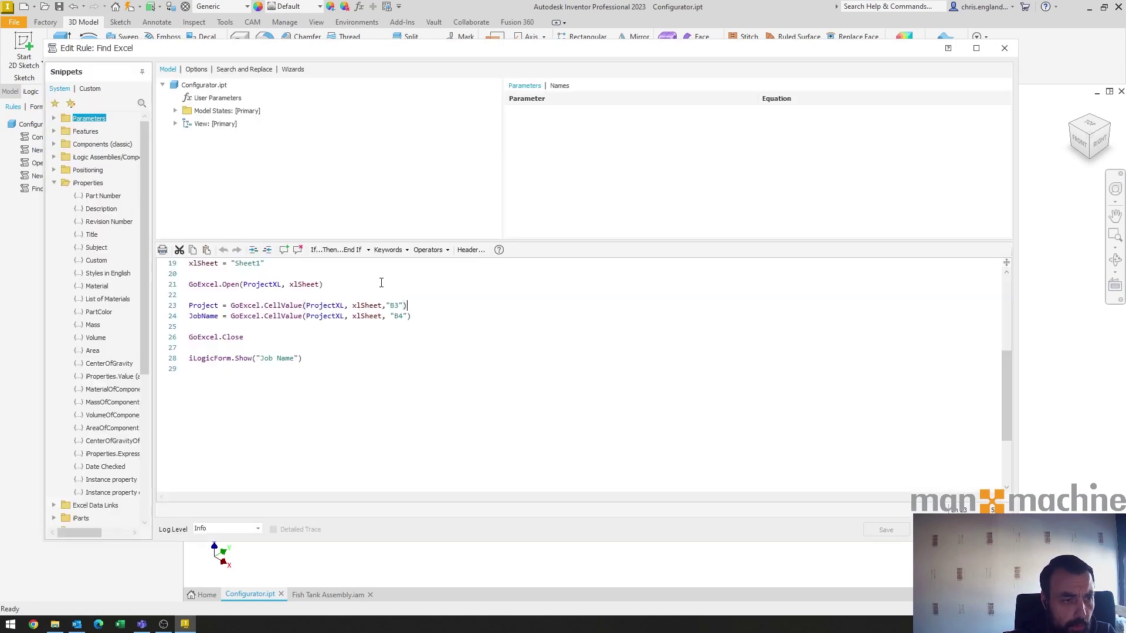
{"action": "scroll", "coordinate": [375, 325], "scroll_direction": "up", "scroll_amount": 6}
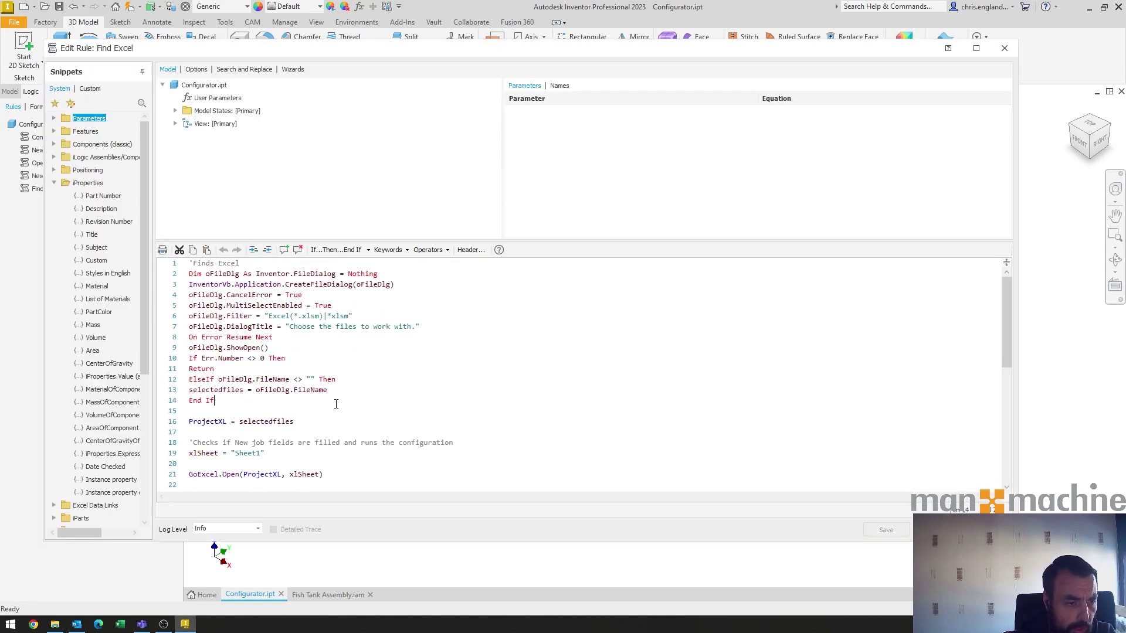
{"action": "left_click_drag", "start_coordinate": [217, 400], "coordinate": [187, 263]}
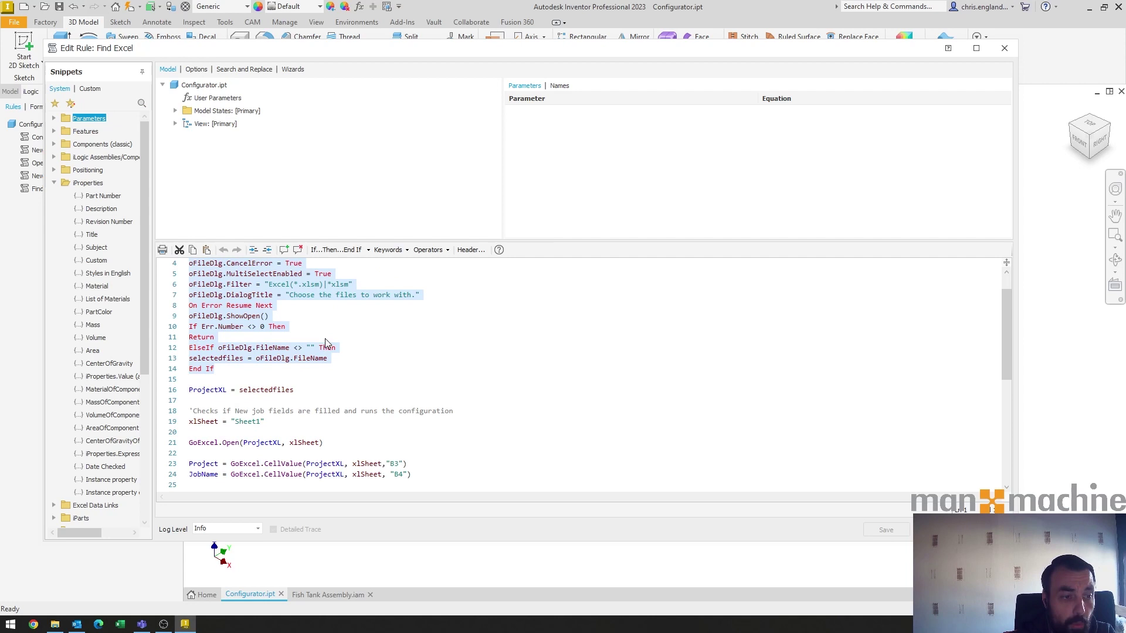
{"action": "left_click", "coordinate": [272, 317]}
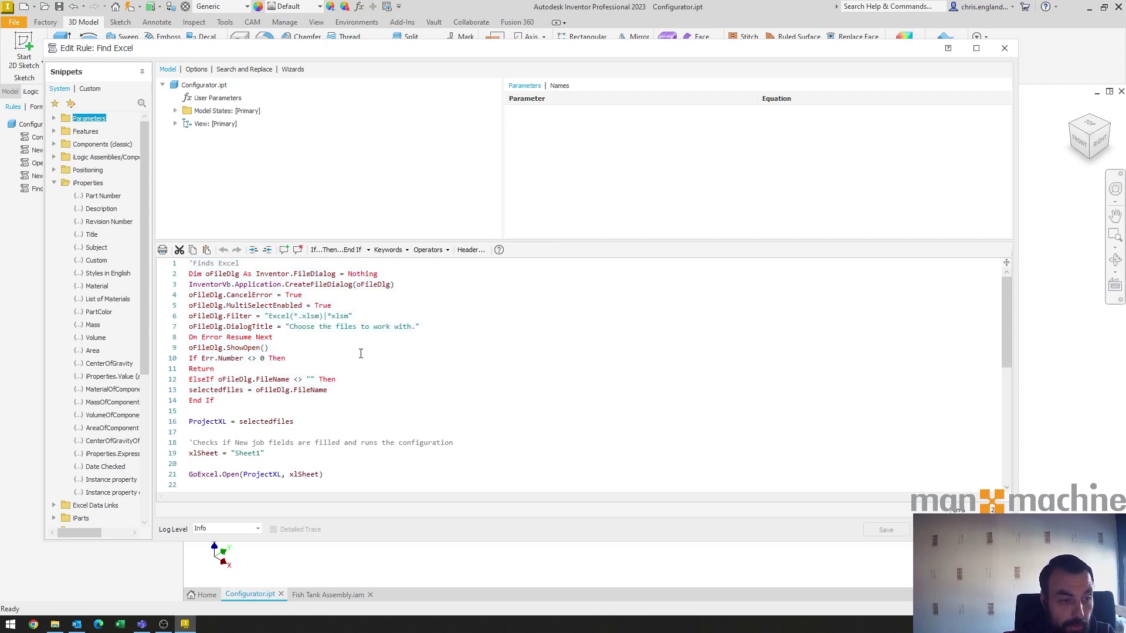
- Examine how the Find Excel rule reads the project and job name cells and shows the job form, then close the rule
{"action": "scroll", "coordinate": [383, 374], "scroll_direction": "down", "scroll_amount": 1}
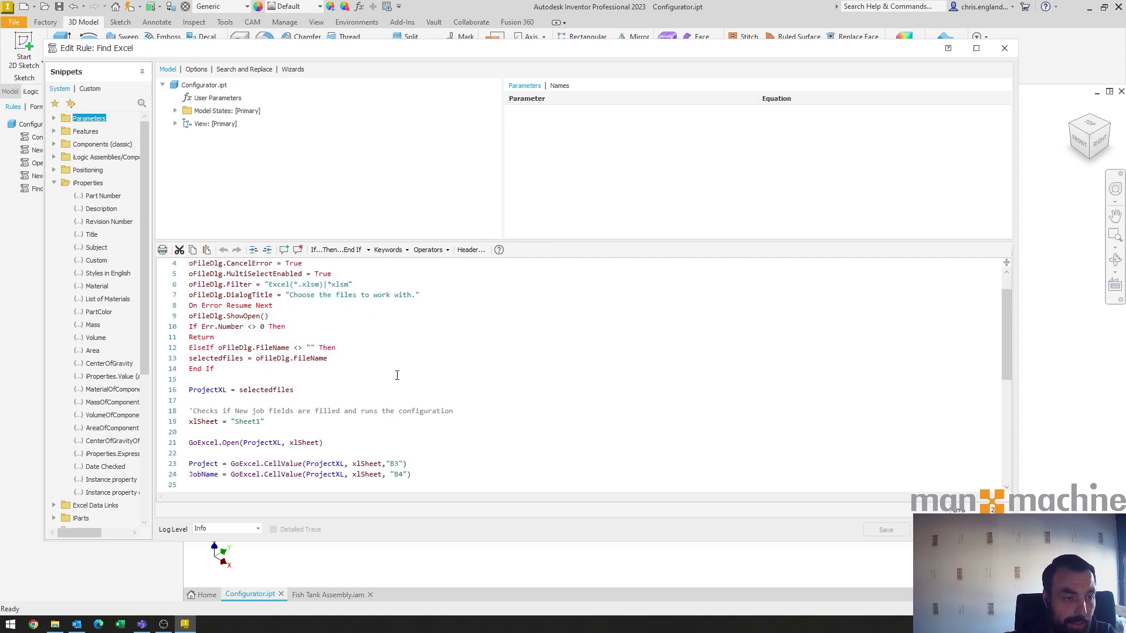
{"action": "scroll", "coordinate": [388, 375], "scroll_direction": "down", "scroll_amount": 1}
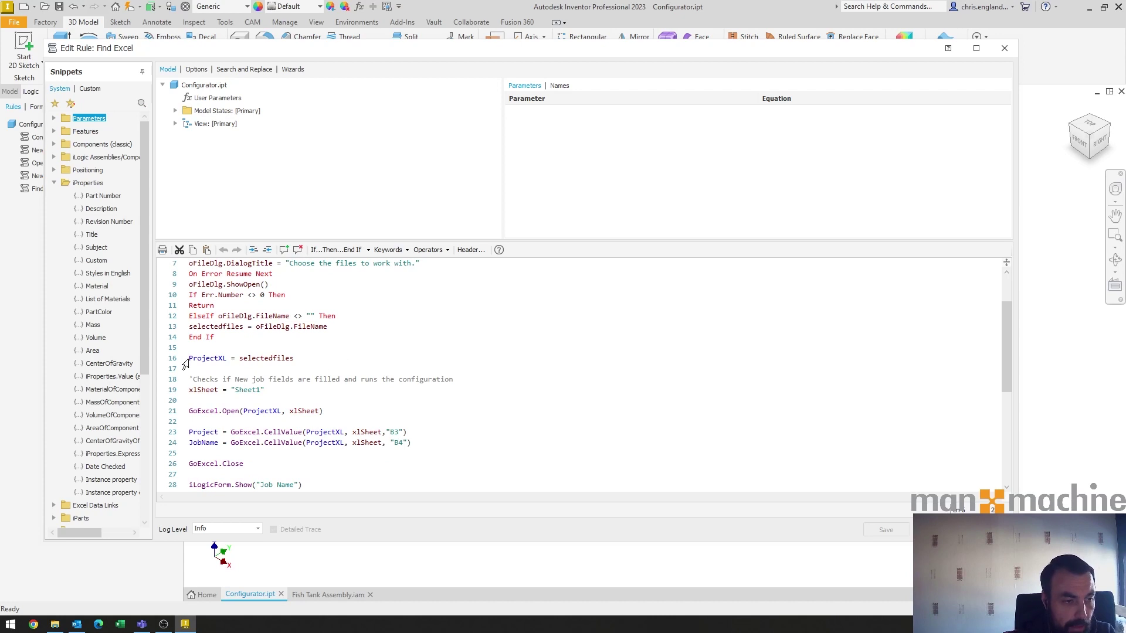
{"action": "scroll", "coordinate": [199, 355], "scroll_direction": "down", "scroll_amount": 1}
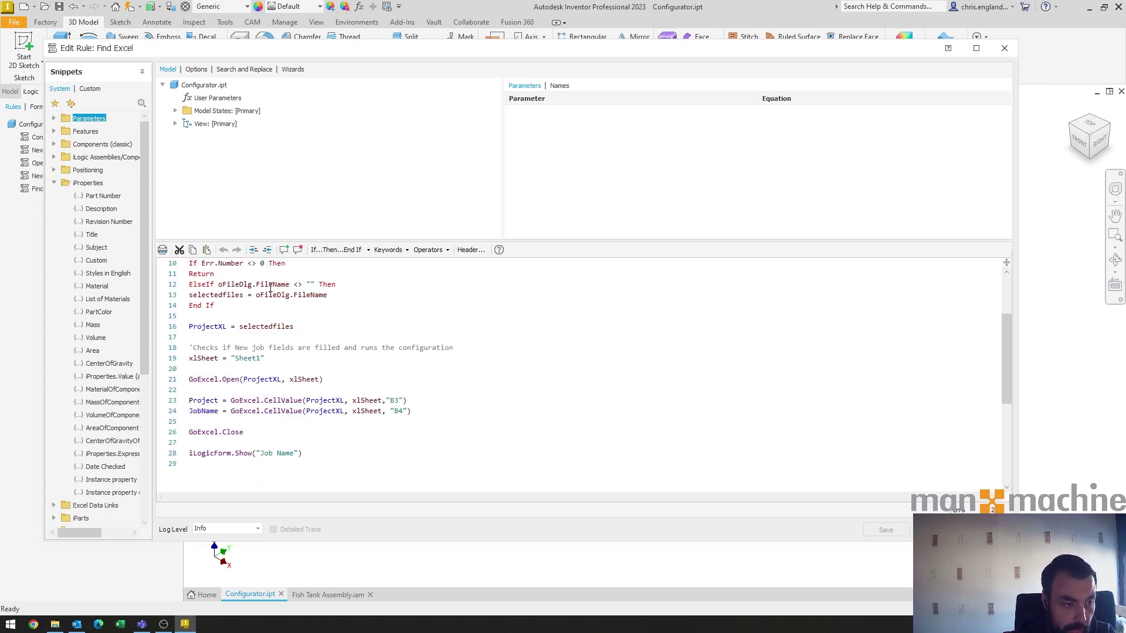
{"action": "mouse_move", "coordinate": [299, 289]}
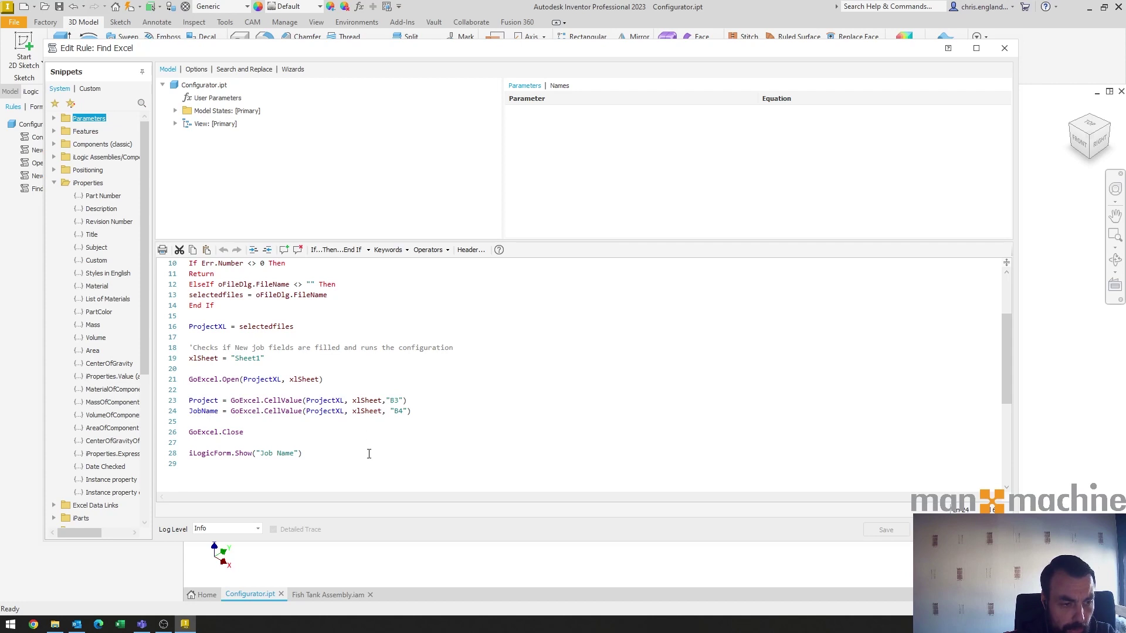
{"action": "left_click", "coordinate": [398, 401]}
{"action": "double_click", "coordinate": [237, 434]}
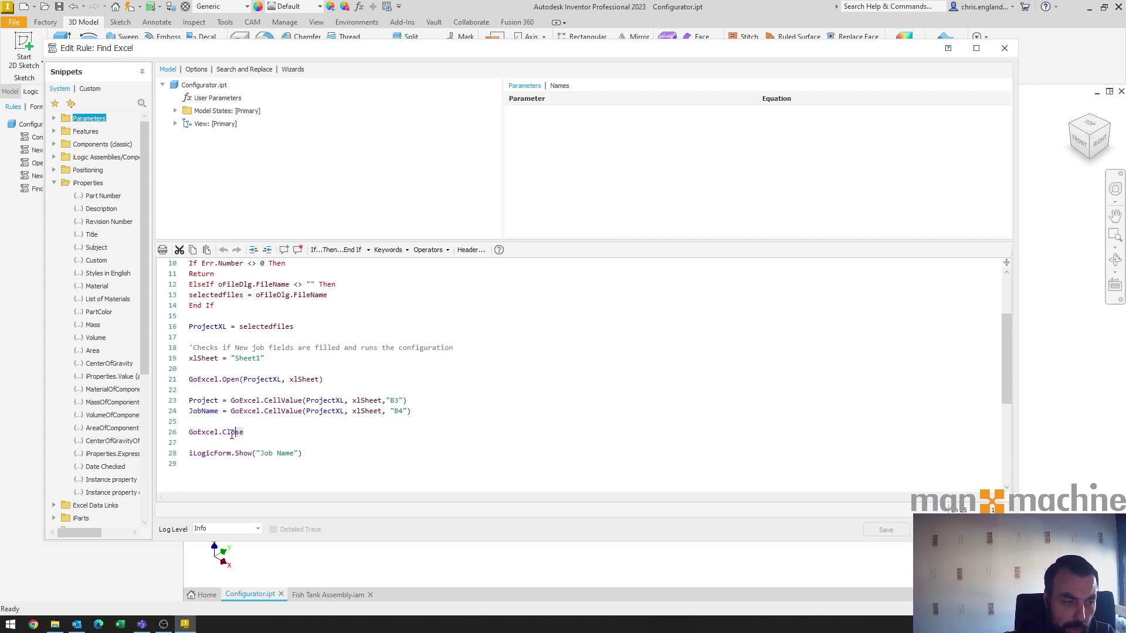
{"action": "left_click", "coordinate": [259, 433]}
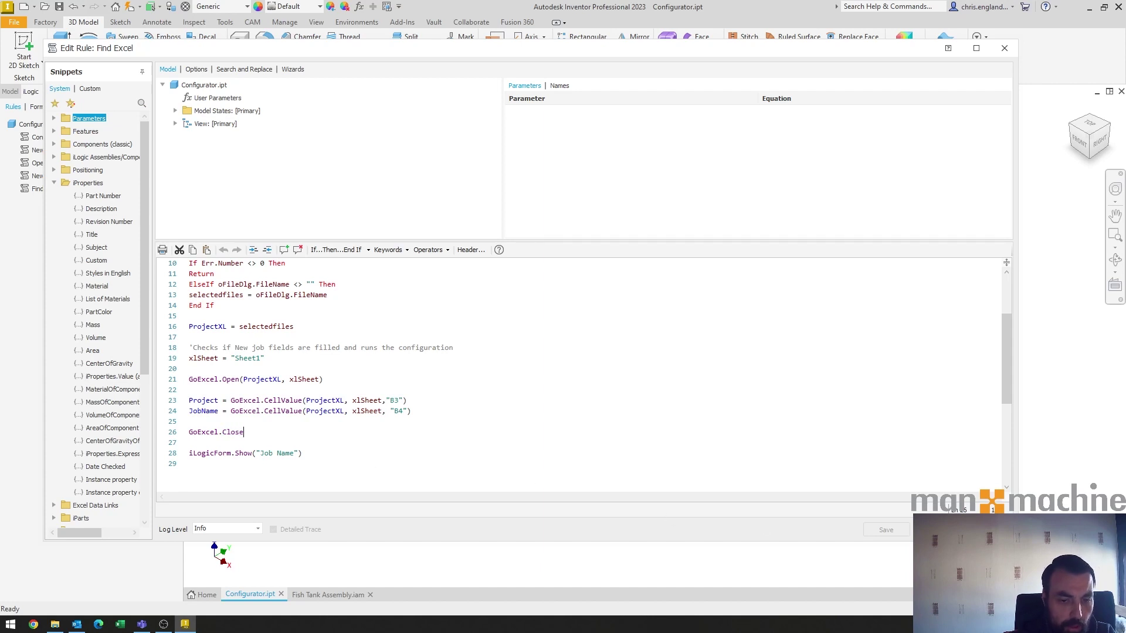
{"action": "key", "text": "Escape"}
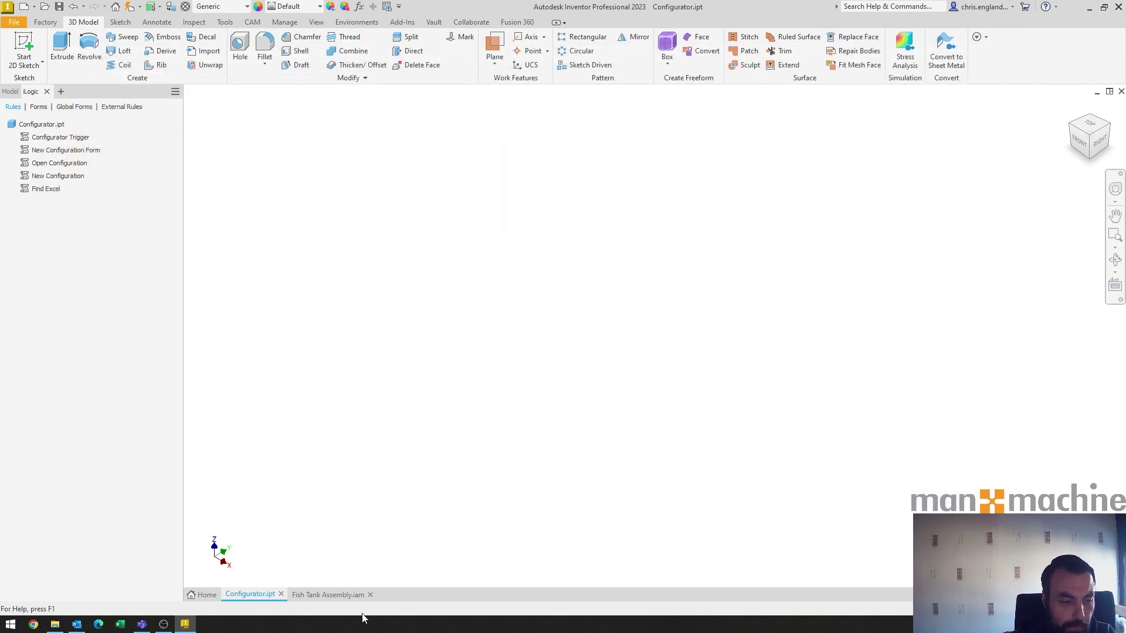
- Switch to Fish Tank Assembly.iam and open its Fish Tank Configuration form, placing it beside the model
{"action": "left_click", "coordinate": [314, 594]}
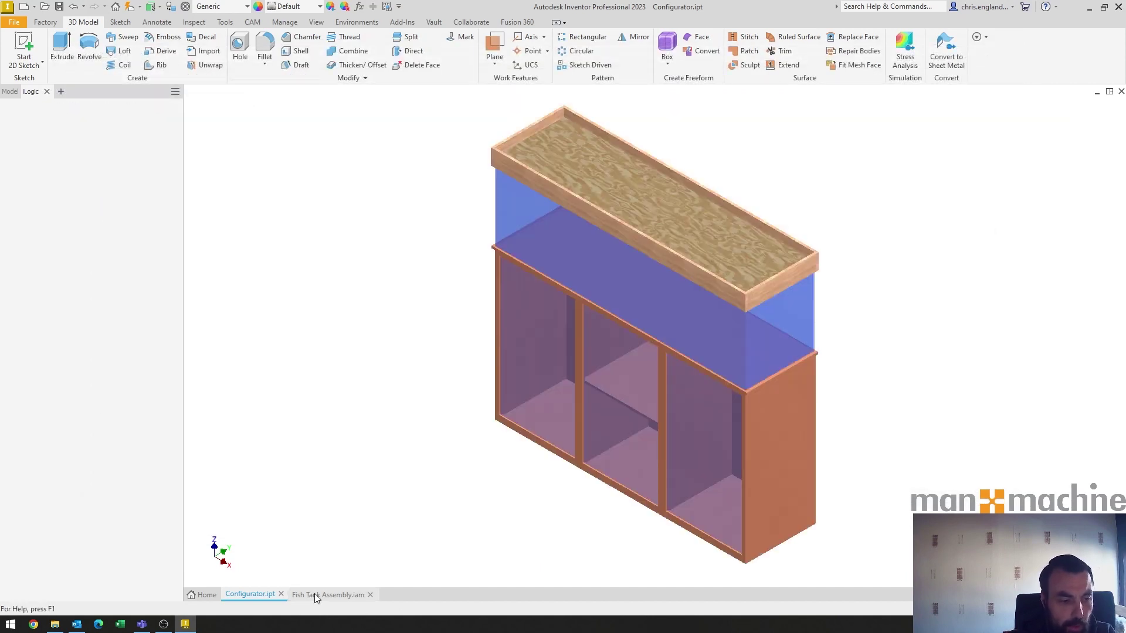
{"action": "left_click", "coordinate": [41, 92]}
{"action": "left_click", "coordinate": [38, 106]}
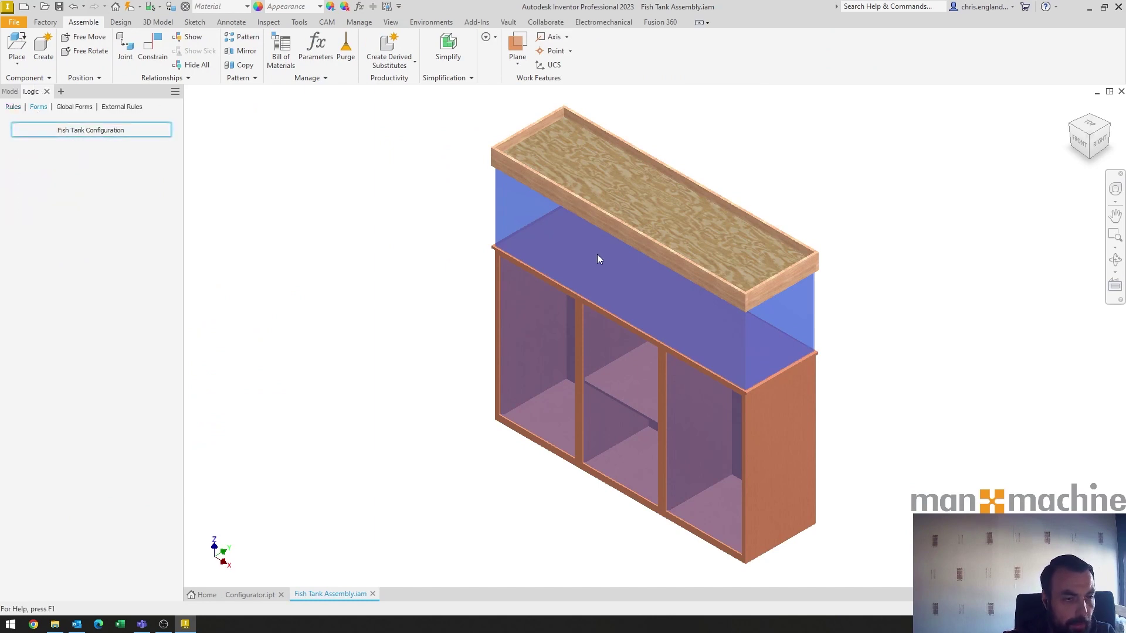
{"action": "left_click_drag", "start_coordinate": [534, 215], "coordinate": [387, 185]}
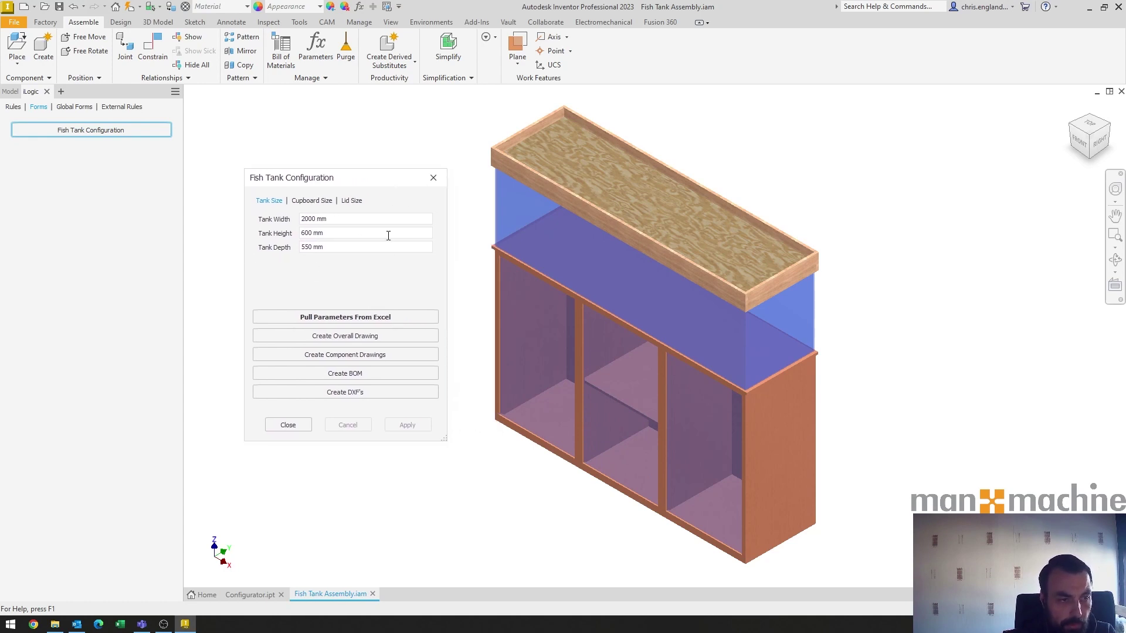
- Review the cupboard and tank sizes in the form, then pull the parameters from Excel into the assembly
{"action": "left_click", "coordinate": [313, 201]}
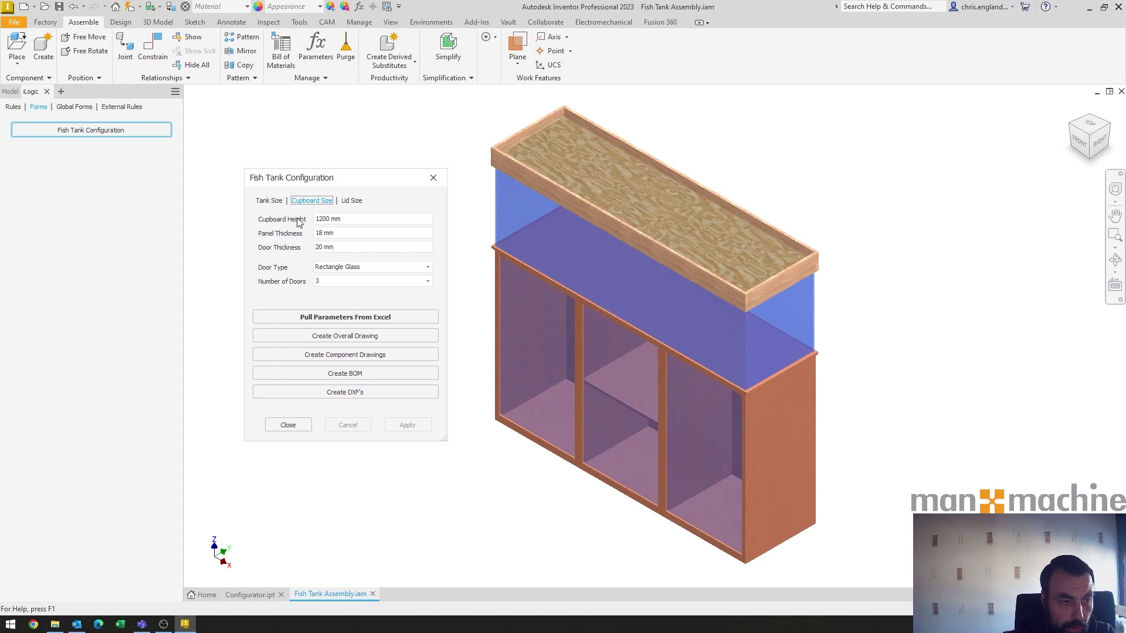
{"action": "left_click", "coordinate": [270, 200]}
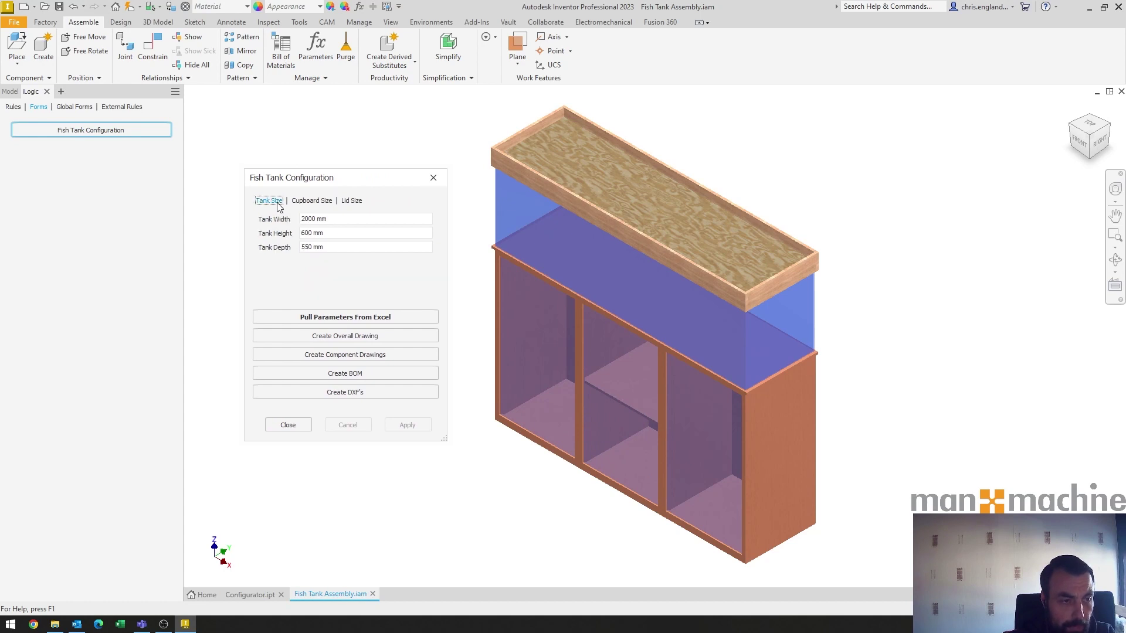
{"action": "left_click", "coordinate": [360, 317]}
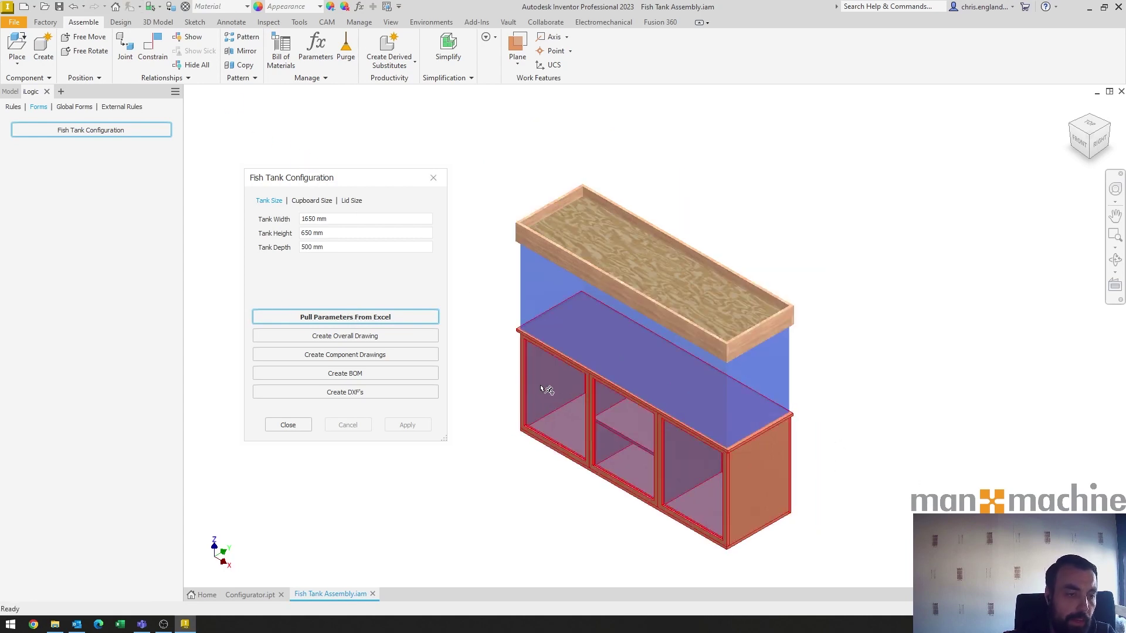
- Check the tank, cupboard and lid sizes in the configuration form and inspect the assembly from the front
{"action": "left_click", "coordinate": [315, 204]}
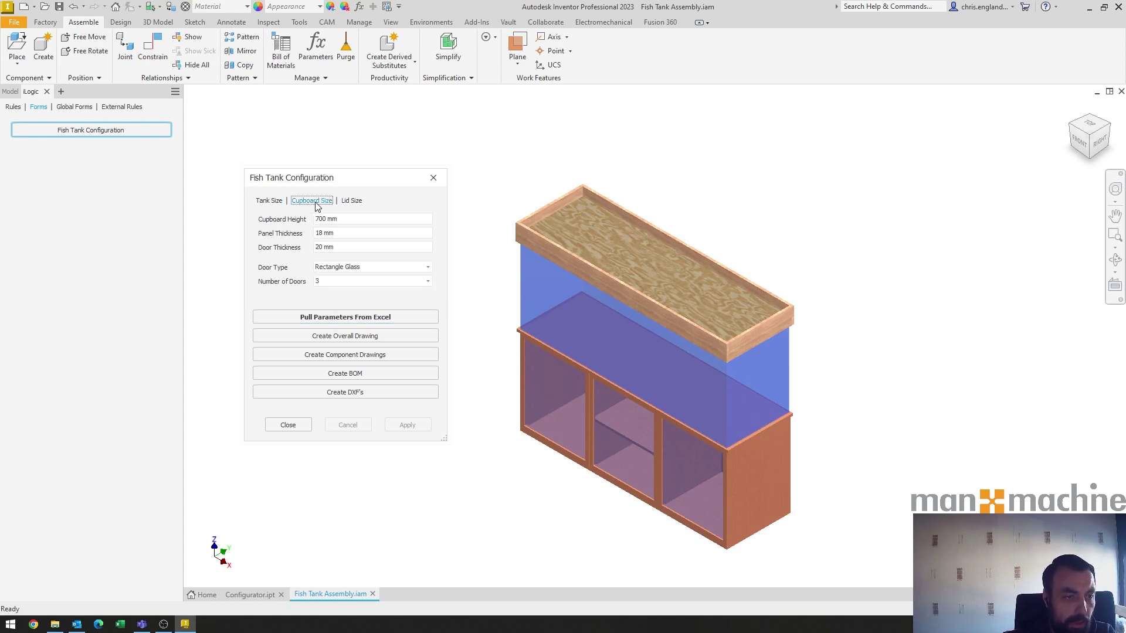
{"action": "left_click", "coordinate": [274, 202]}
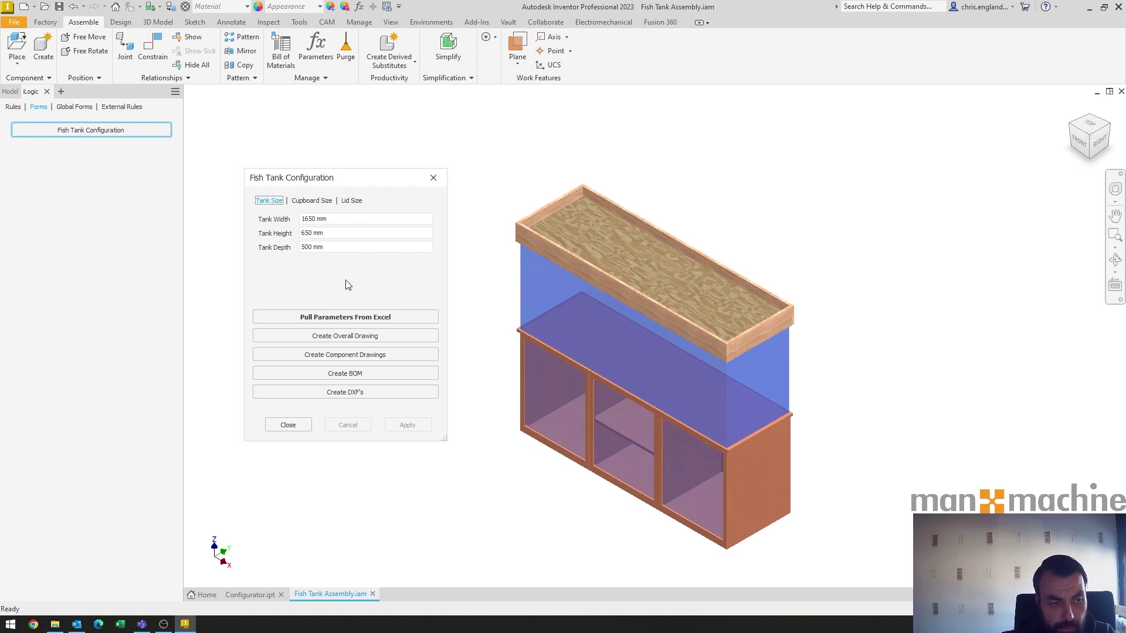
{"action": "left_click", "coordinate": [312, 202]}
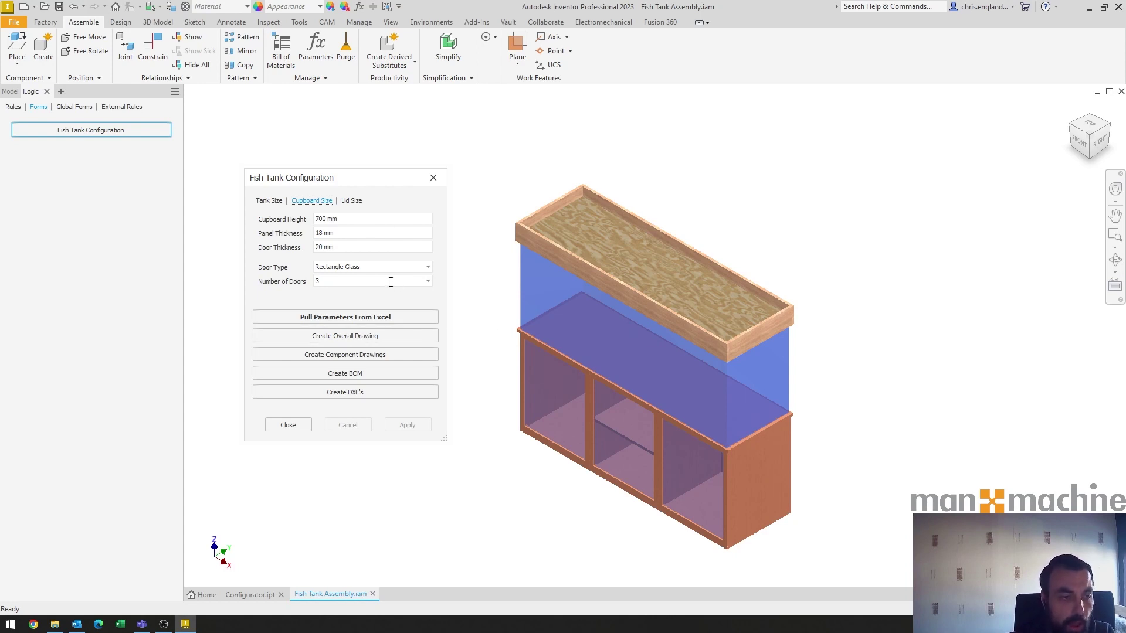
{"action": "left_click", "coordinate": [354, 201]}
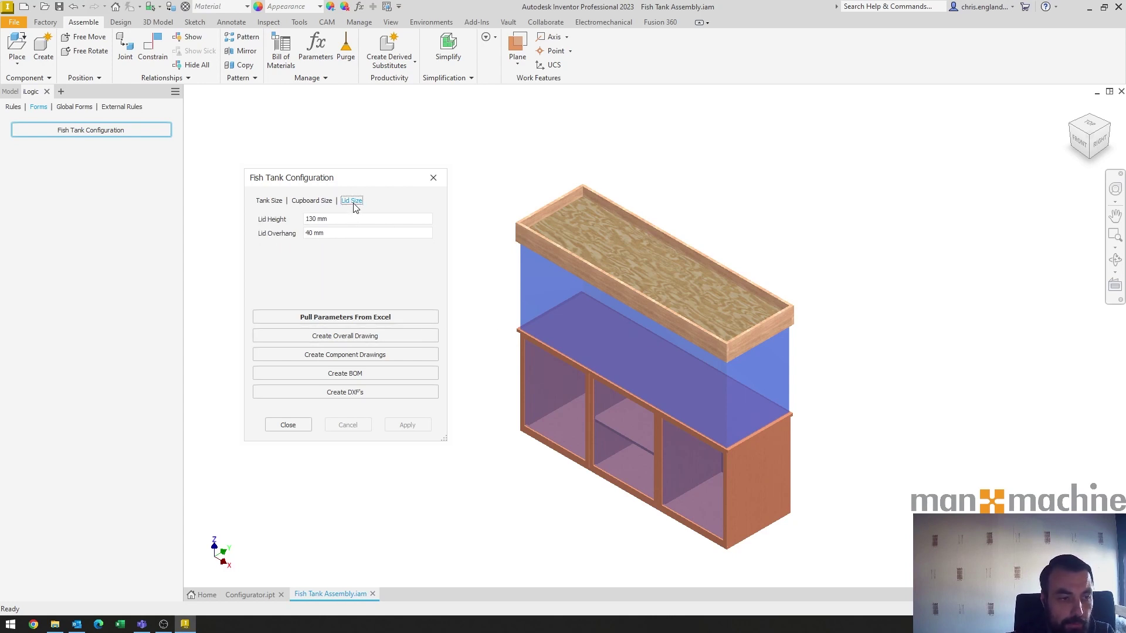
{"action": "left_click", "coordinate": [309, 201]}
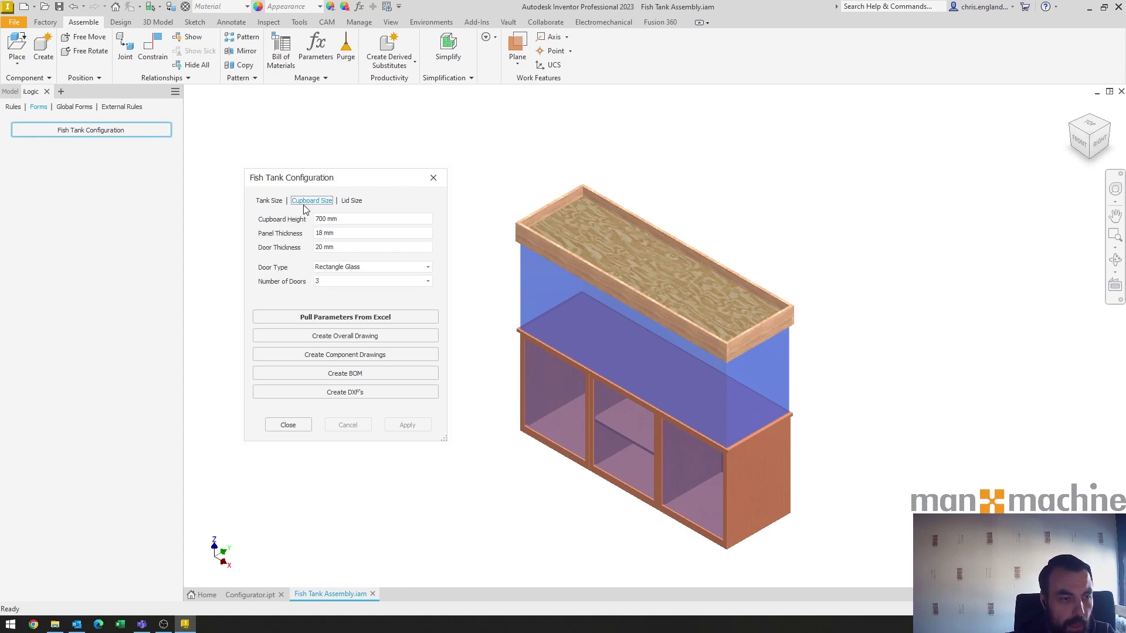
{"action": "left_click", "coordinate": [281, 203]}
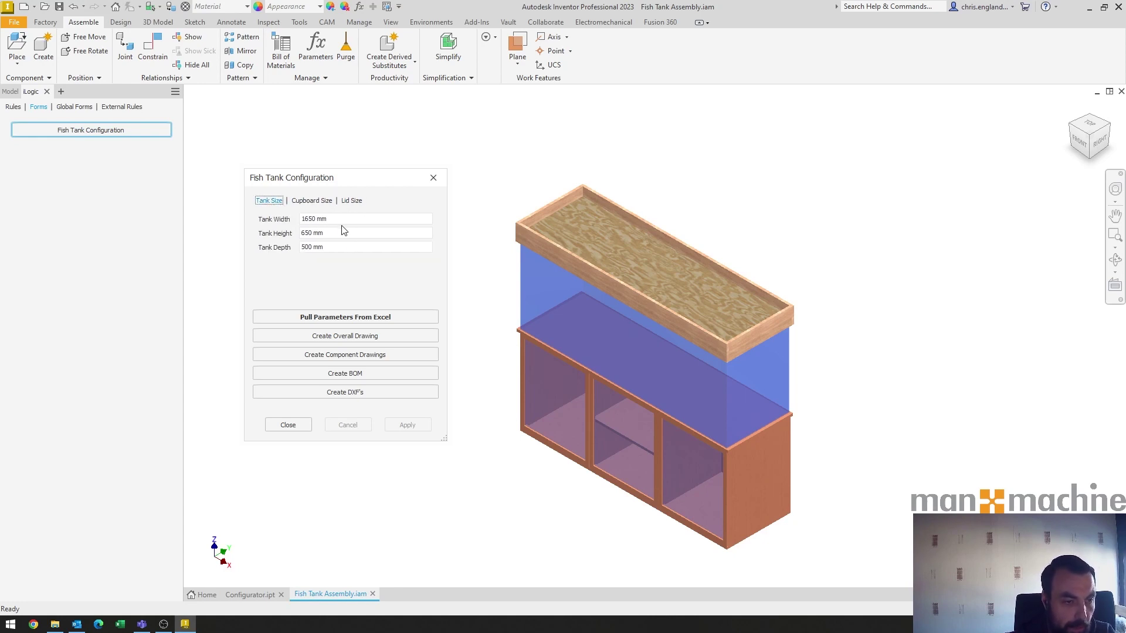
{"action": "scroll", "coordinate": [647, 442], "scroll_direction": "up", "scroll_amount": 3}
{"action": "scroll", "coordinate": [639, 449], "scroll_direction": "down", "scroll_amount": 2}
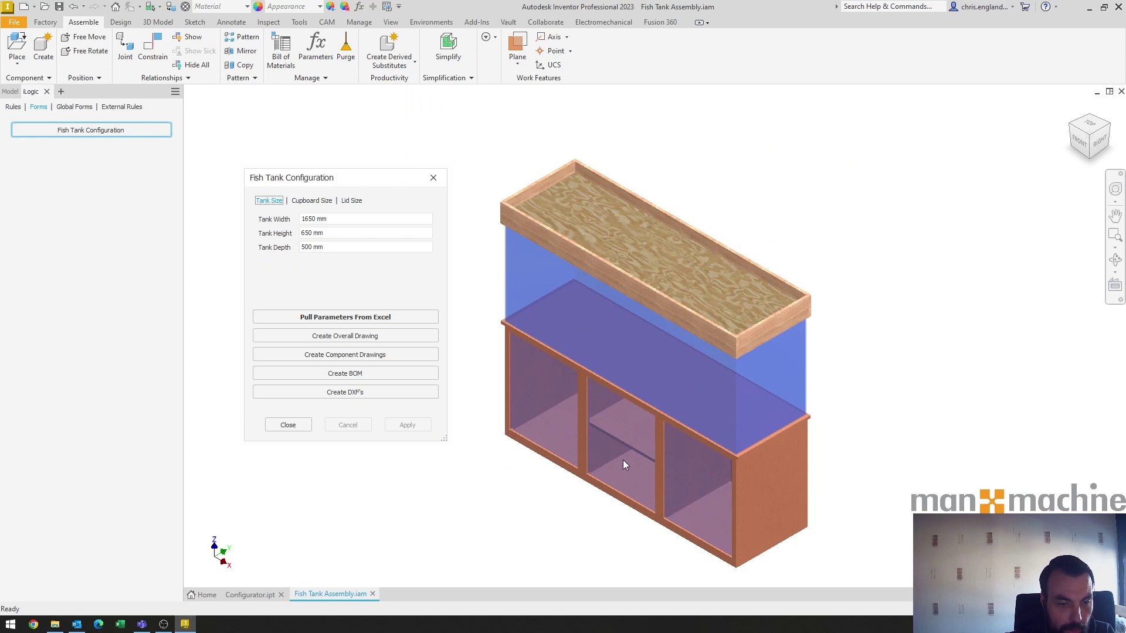
{"action": "middle_click_drag", "start_coordinate": [623, 459], "coordinate": [524, 454], "text": "shift"}
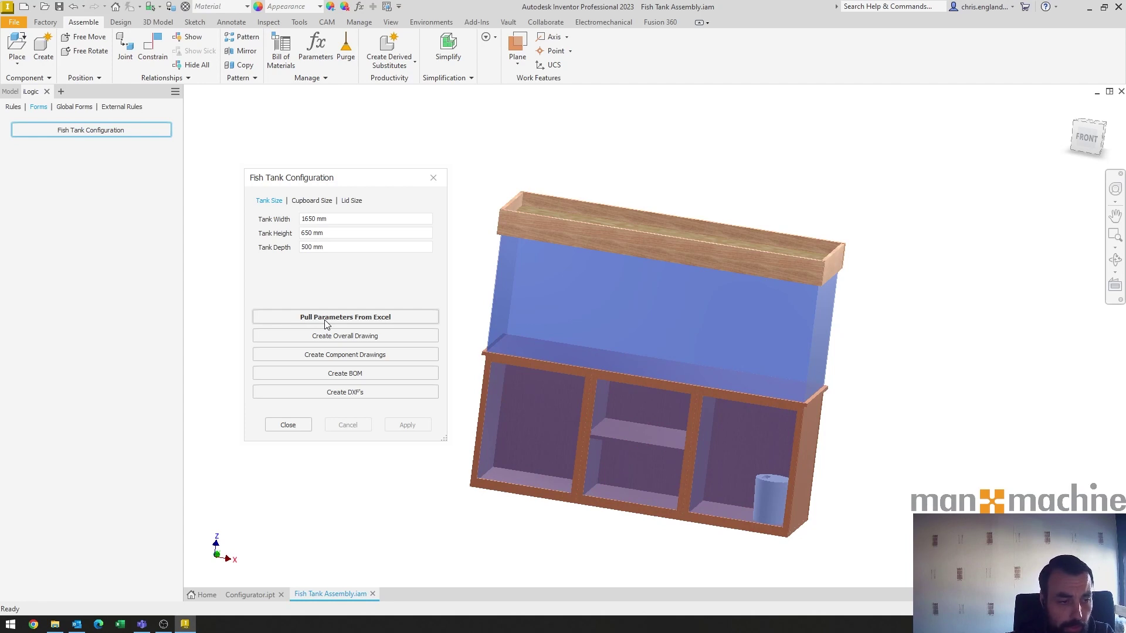
- Create the overall drawing of the fish tank from the configuration form, then close Fish Tank Assembly.dwg
{"action": "left_click", "coordinate": [330, 316]}
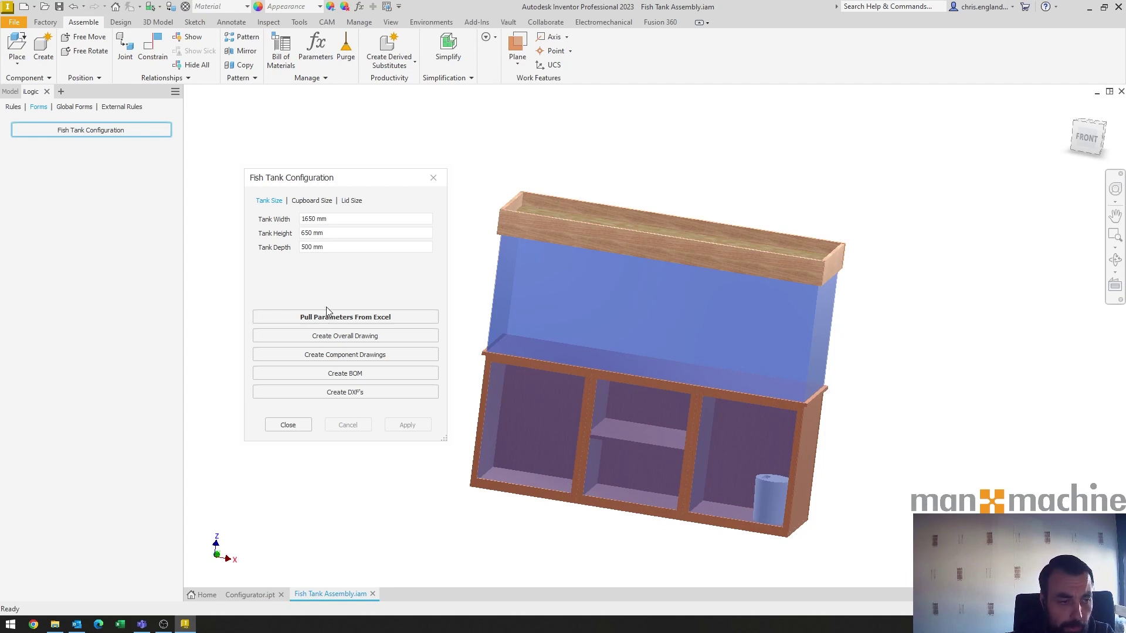
{"action": "left_click", "coordinate": [324, 337]}
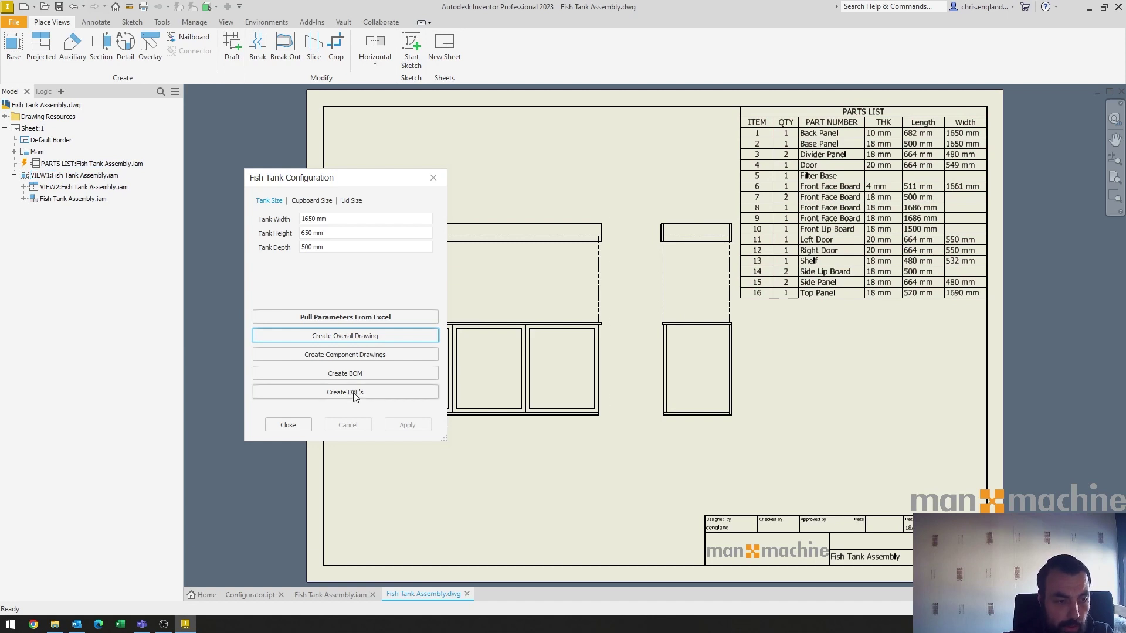
{"action": "left_click", "coordinate": [467, 594]}
{"action": "left_click", "coordinate": [483, 332]}
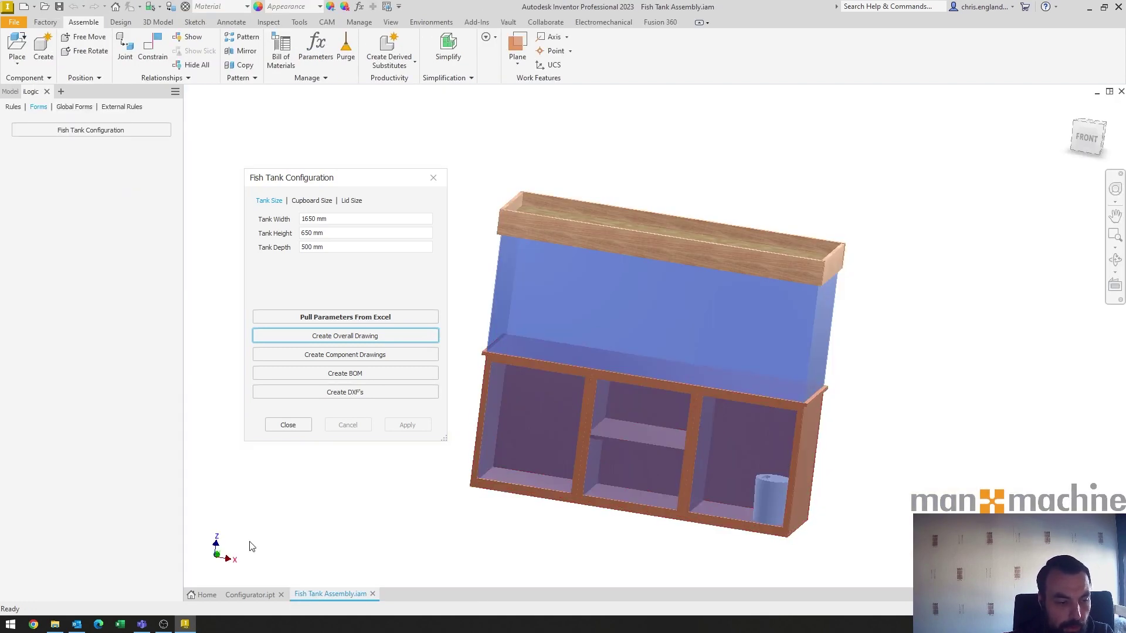
- Switch to File Explorer and open the new job's folder, Jobs > LIVE > 5220, in Automation Webinar 2023
{"action": "left_click", "coordinate": [55, 624]}
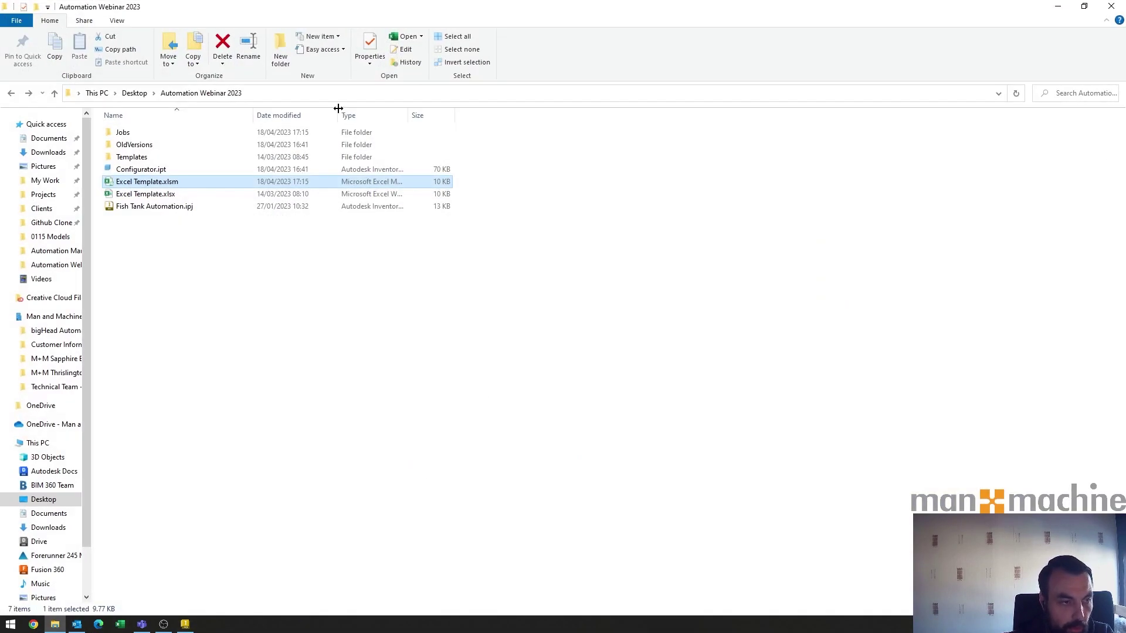
{"action": "left_click", "coordinate": [130, 135]}
{"action": "double_click", "coordinate": [130, 135]}
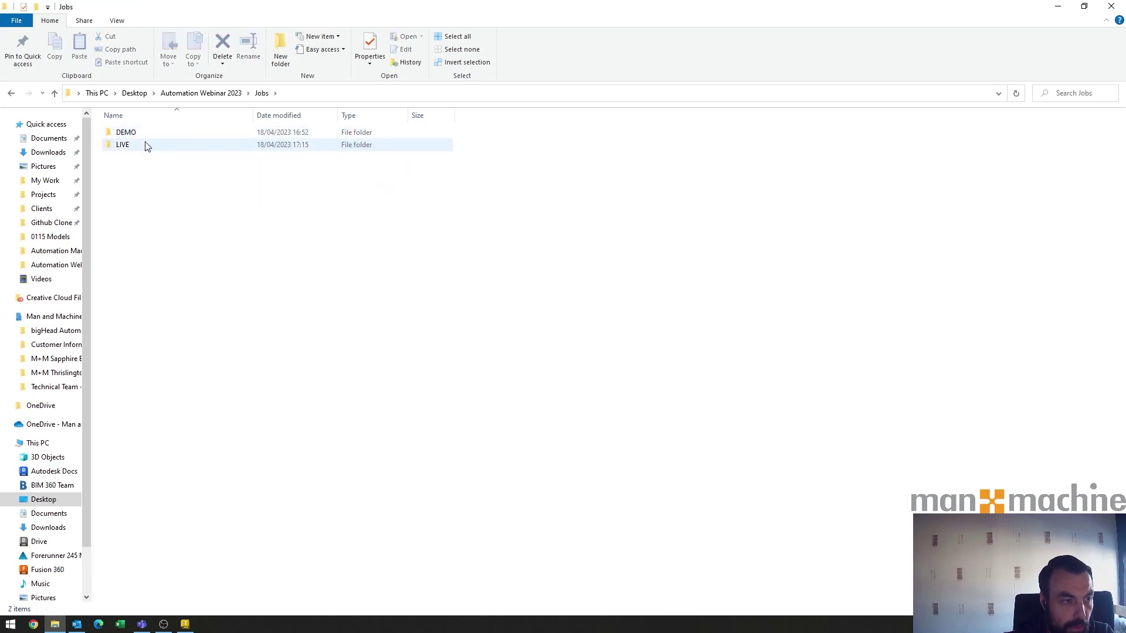
{"action": "double_click", "coordinate": [160, 145]}
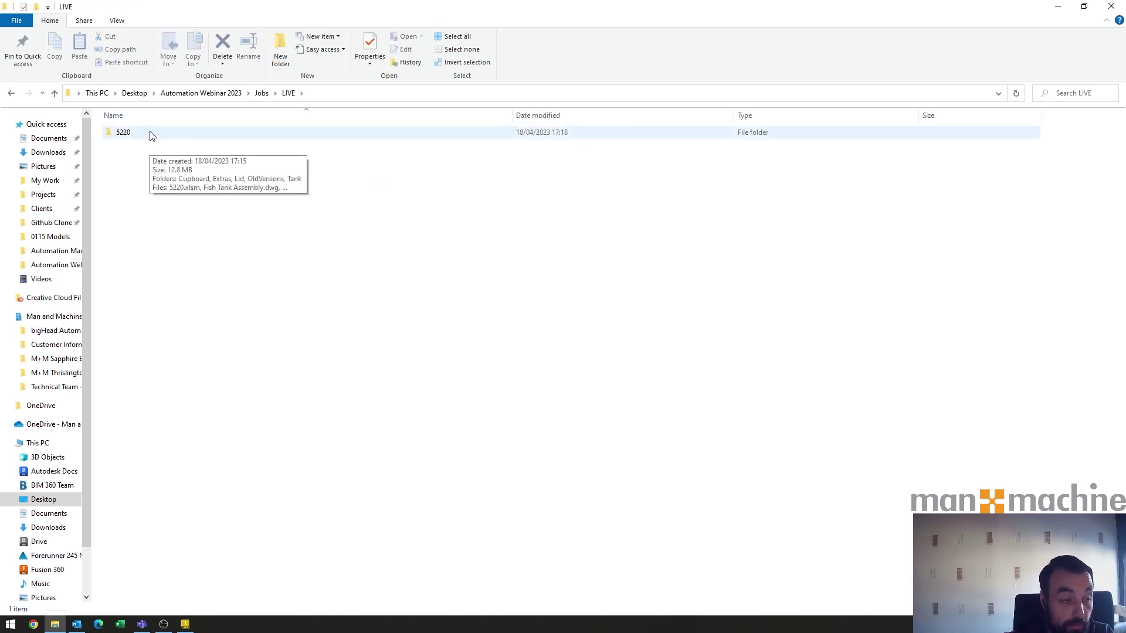
{"action": "double_click", "coordinate": [151, 135]}
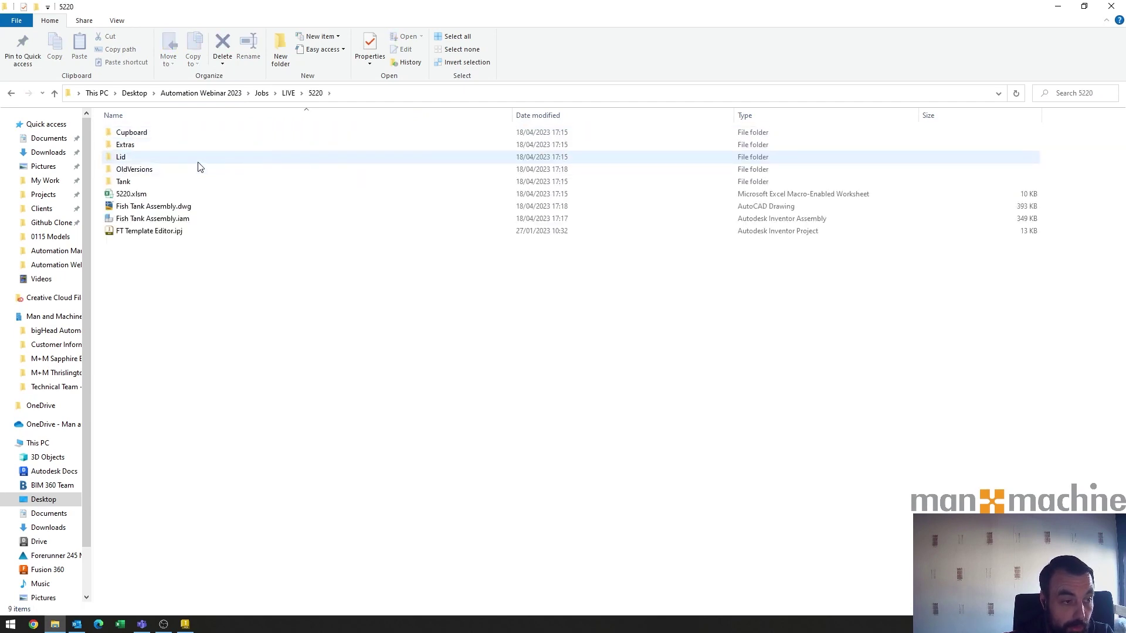
- Open the job's Cupboard > Parts folder and check which part files it holds
{"action": "left_click", "coordinate": [165, 195]}
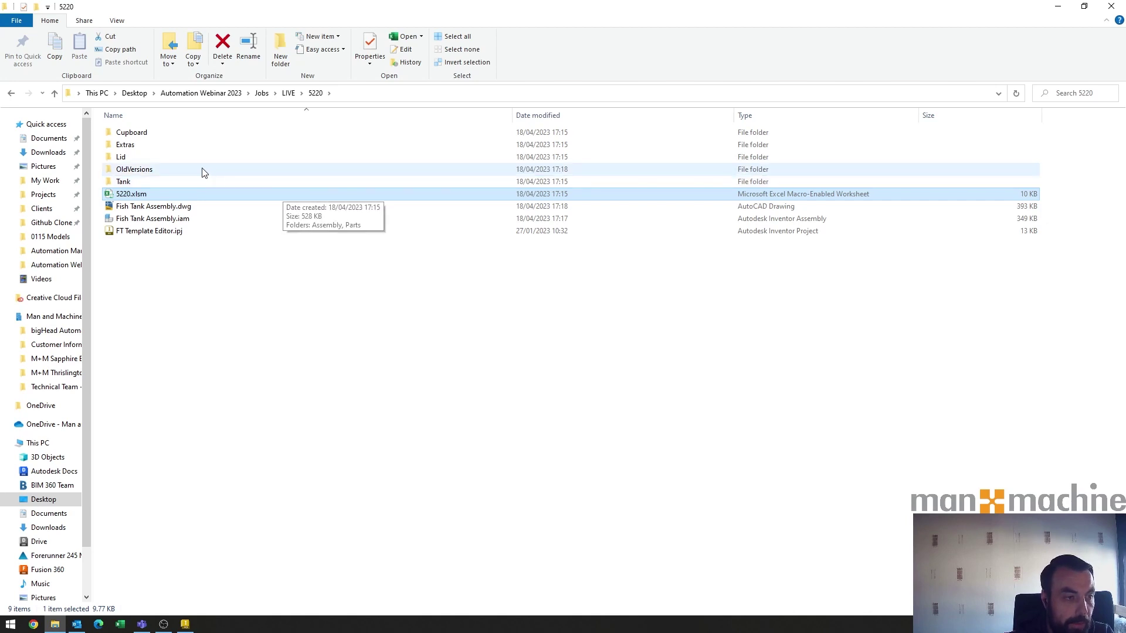
{"action": "left_click", "coordinate": [151, 136]}
{"action": "double_click", "coordinate": [152, 135]}
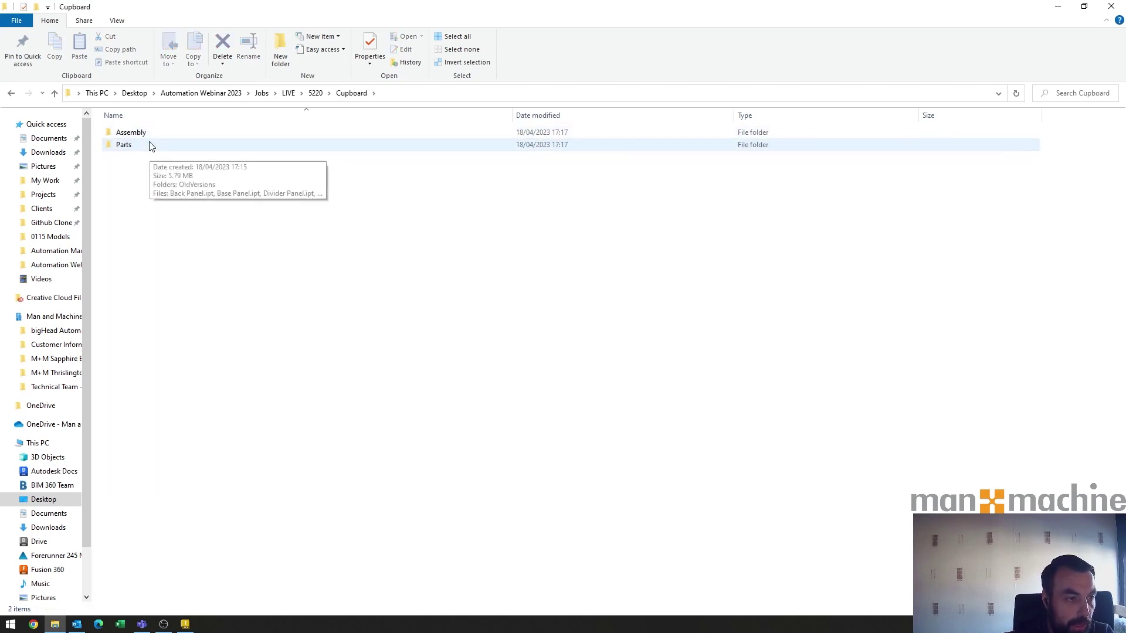
{"action": "double_click", "coordinate": [149, 145]}
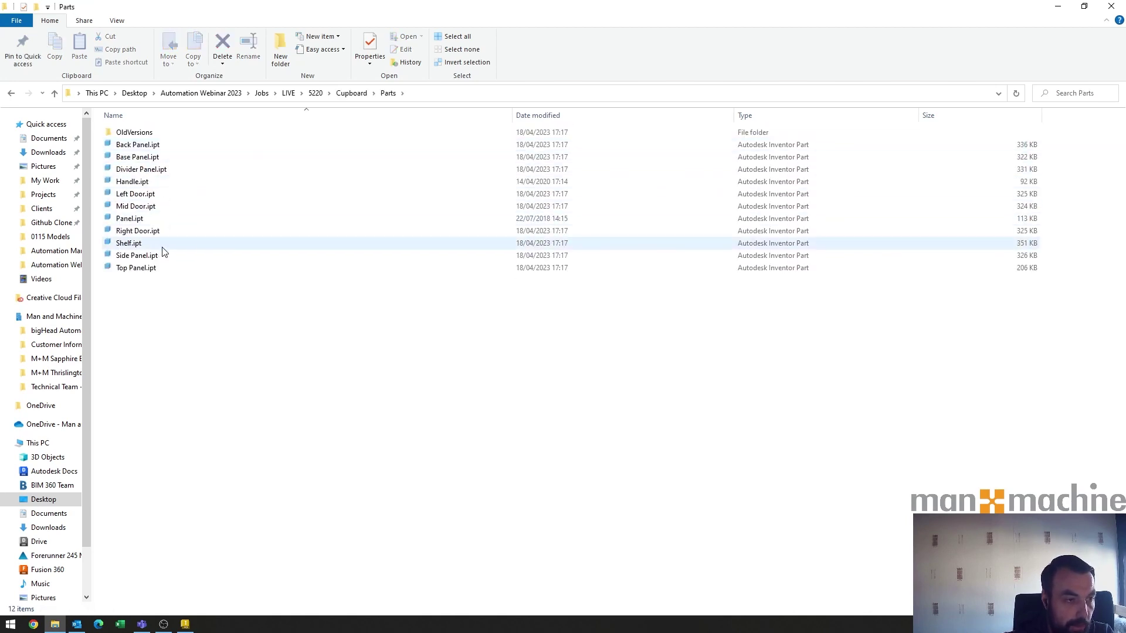
- Switch to Inventor, create the component drawings from the configuration form, and return to the cupboard's Parts folder in File Explorer
{"action": "left_click", "coordinate": [1057, 6]}
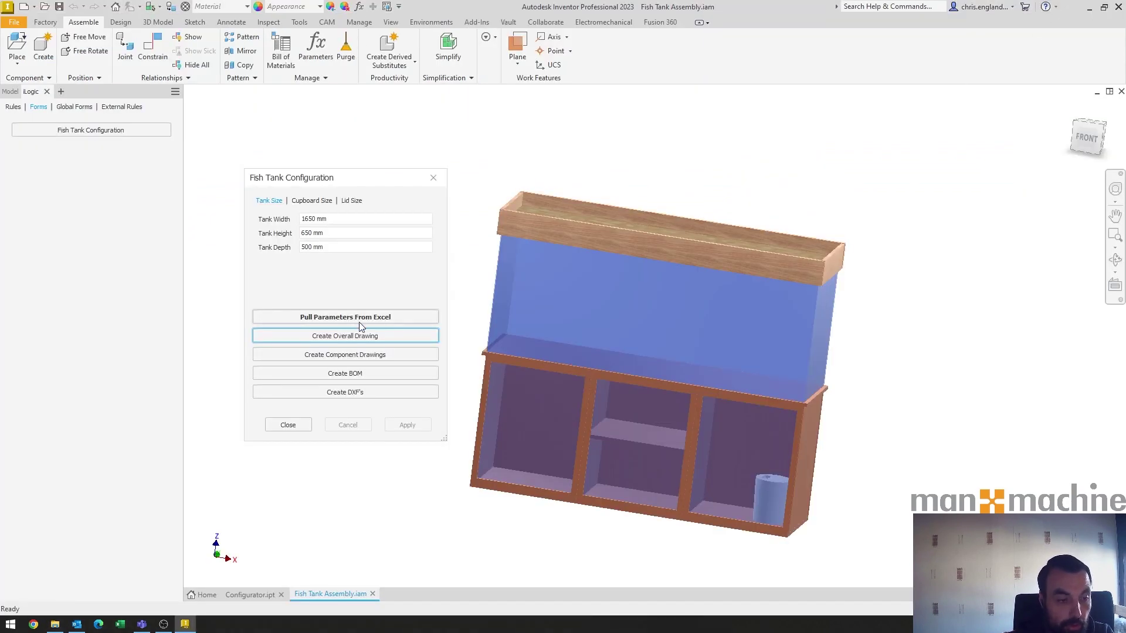
{"action": "left_click", "coordinate": [345, 357]}
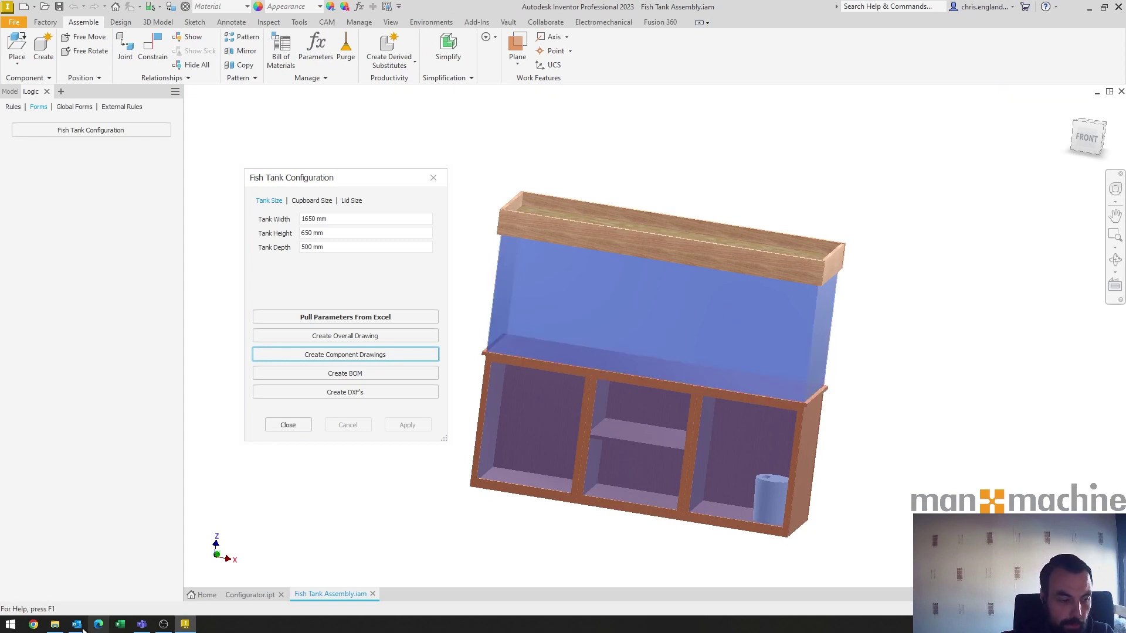
{"action": "left_click", "coordinate": [55, 625]}
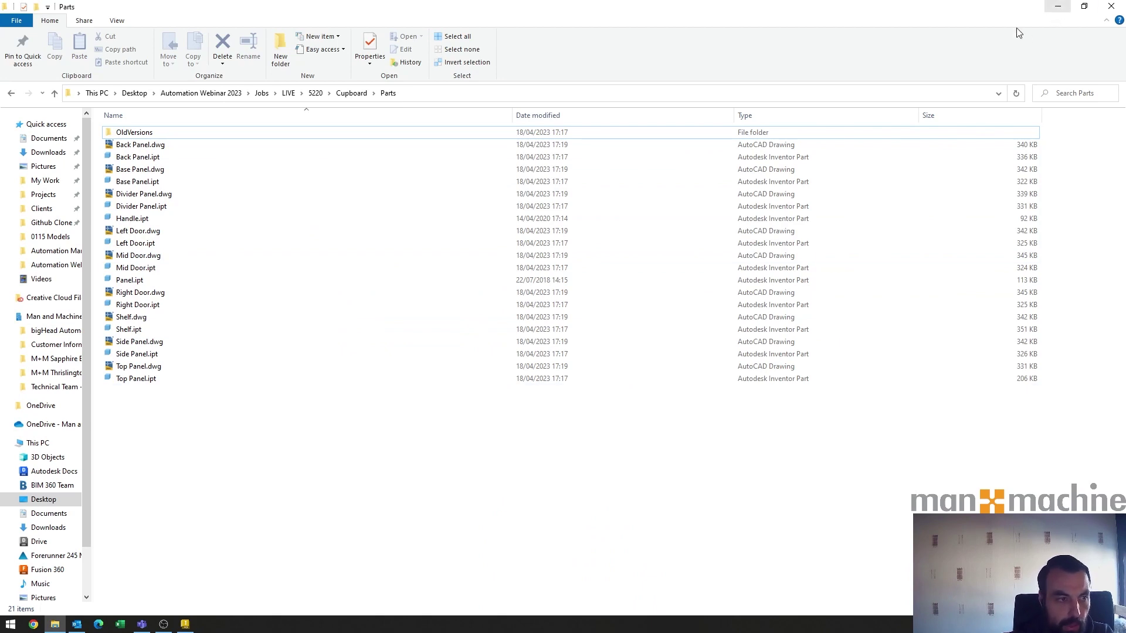
- Go back up to the 5220 folder and check the Lid's Parts and Assembly folders for component drawings
{"action": "left_click", "coordinate": [352, 93]}
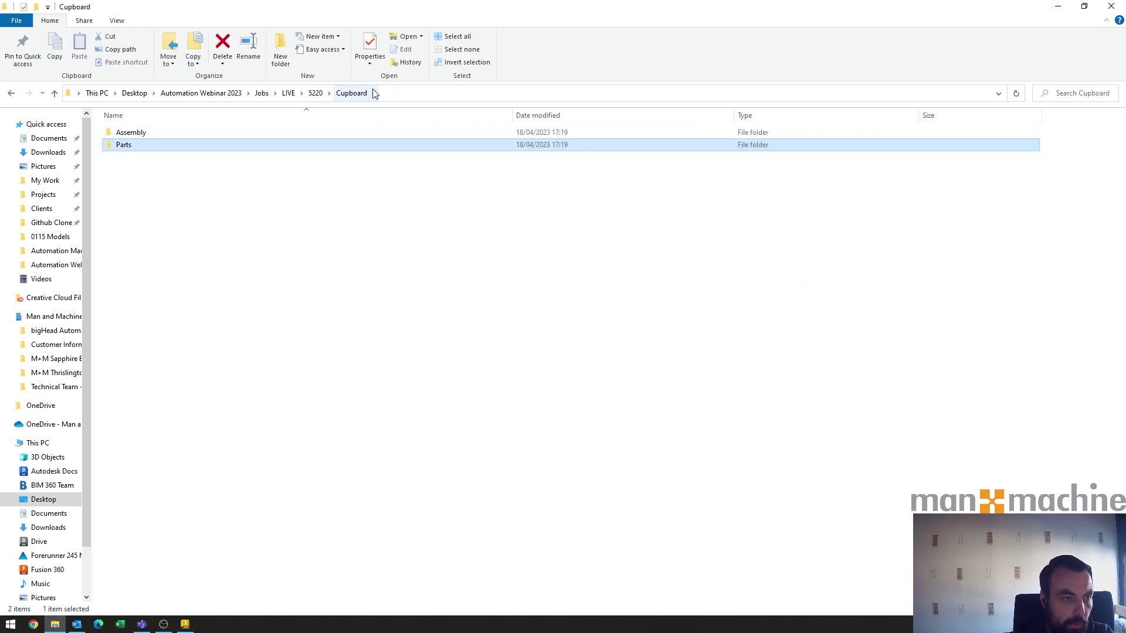
{"action": "left_click", "coordinate": [315, 93]}
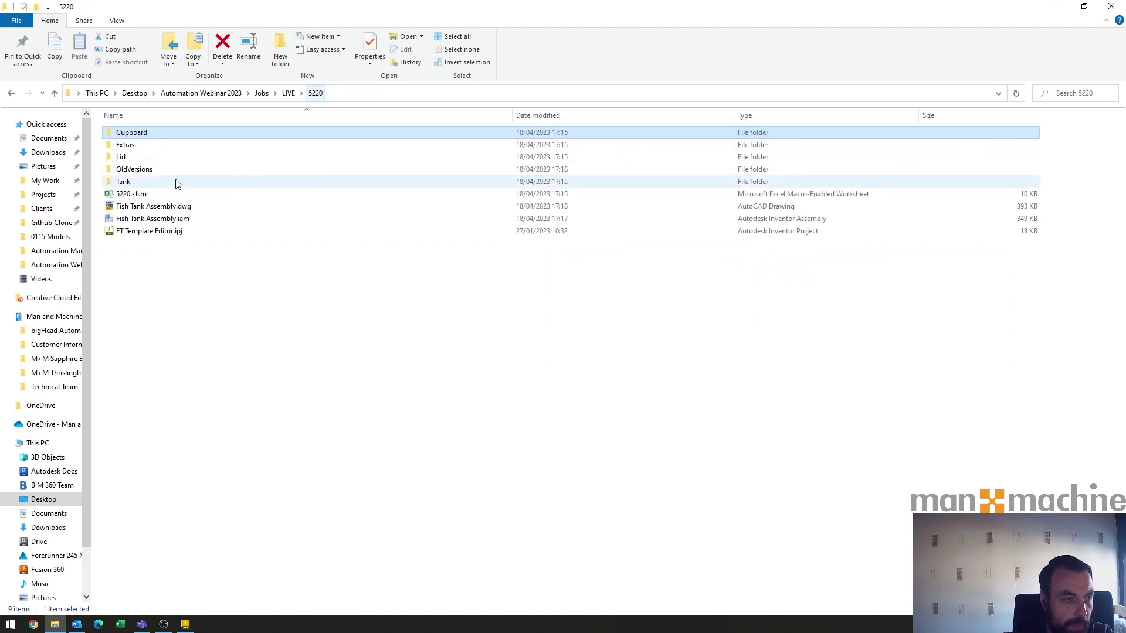
{"action": "double_click", "coordinate": [154, 158]}
{"action": "double_click", "coordinate": [146, 145]}
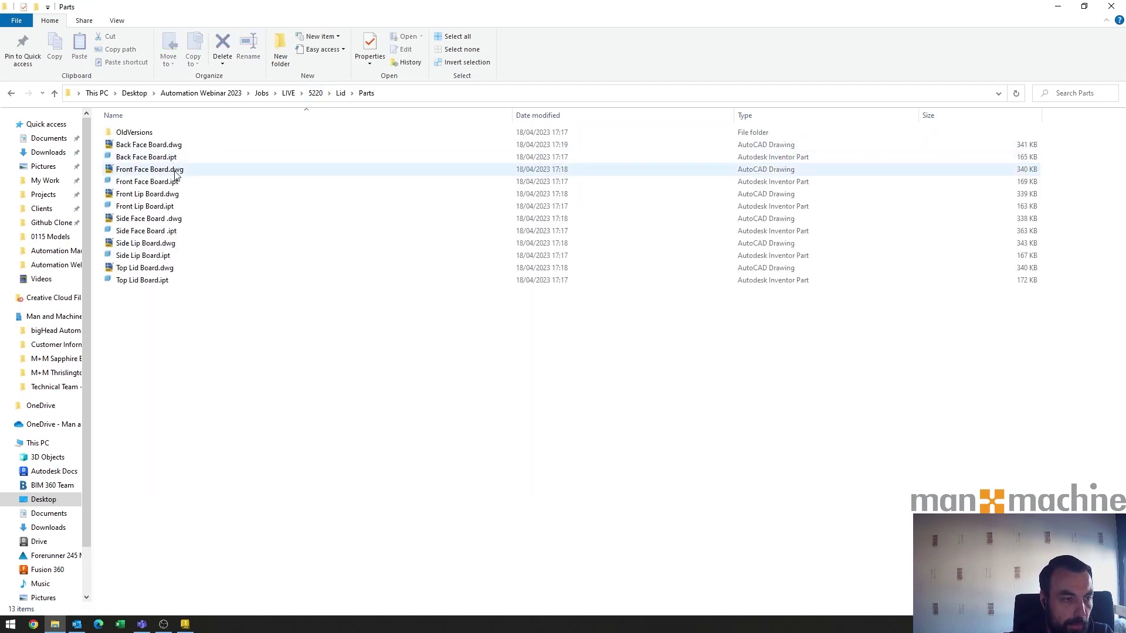
{"action": "key", "text": "BackSpace"}
{"action": "double_click", "coordinate": [155, 132]}
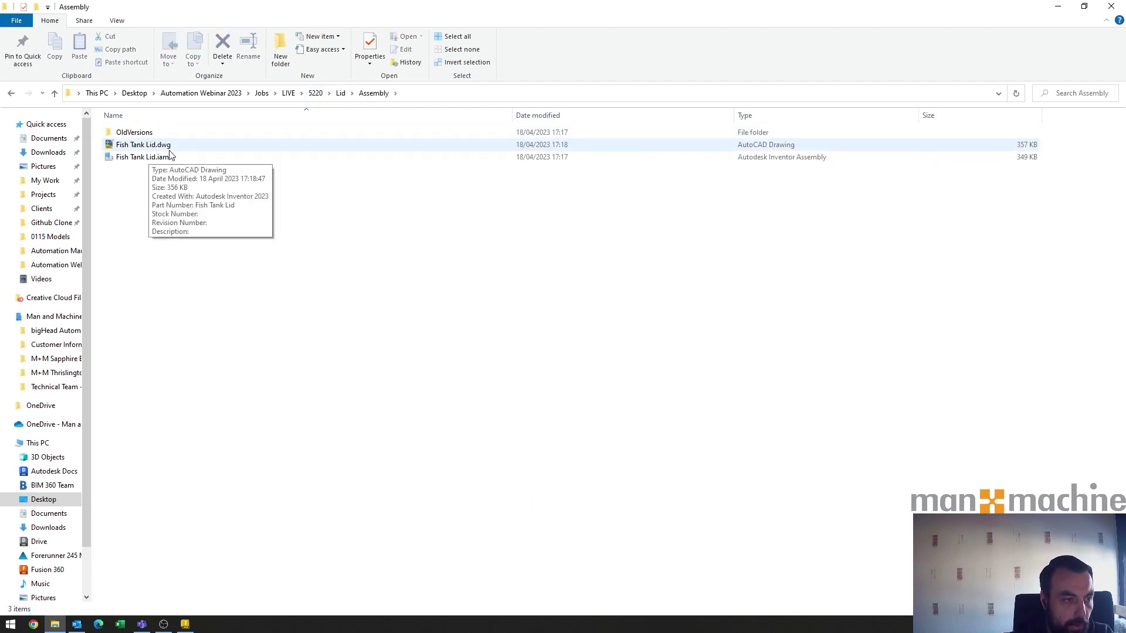
- Switch back to Inventor and create the fish tank's BOM from the configuration form, accepting the BOM preview
{"action": "left_click", "coordinate": [1056, 9]}
{"action": "mouse_move", "coordinate": [768, 338]}
{"action": "middle_mouse_down", "text": "shift"}
{"action": "mouse_move", "coordinate": [678, 331]}
{"action": "mouse_move", "coordinate": [718, 319]}
{"action": "mouse_move", "coordinate": [668, 328]}
{"action": "mouse_move", "coordinate": [647, 345]}
{"action": "mouse_move", "coordinate": [660, 353]}
{"action": "mouse_move", "coordinate": [607, 334]}
{"action": "middle_mouse_up", "text": "shift"}
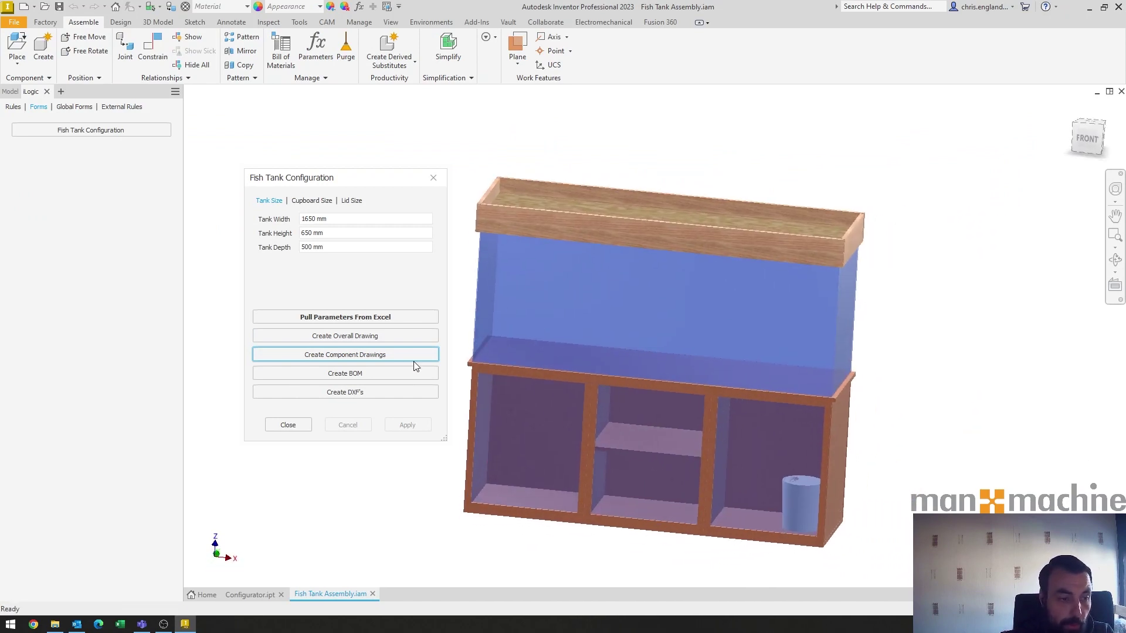
{"action": "left_click", "coordinate": [333, 377]}
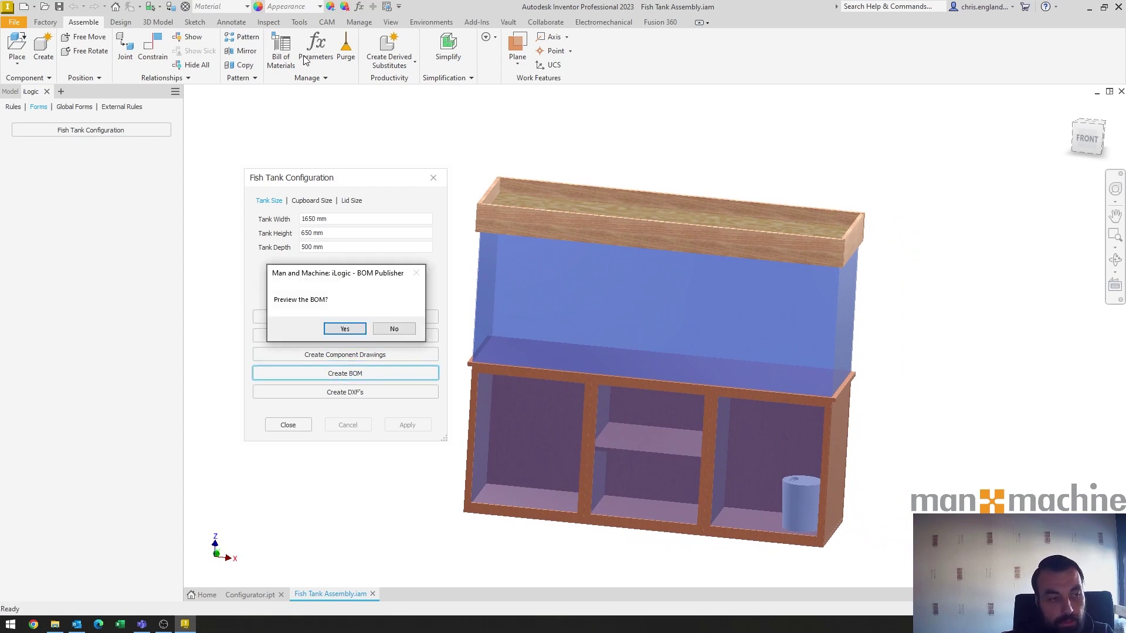
{"action": "left_click", "coordinate": [345, 329]}
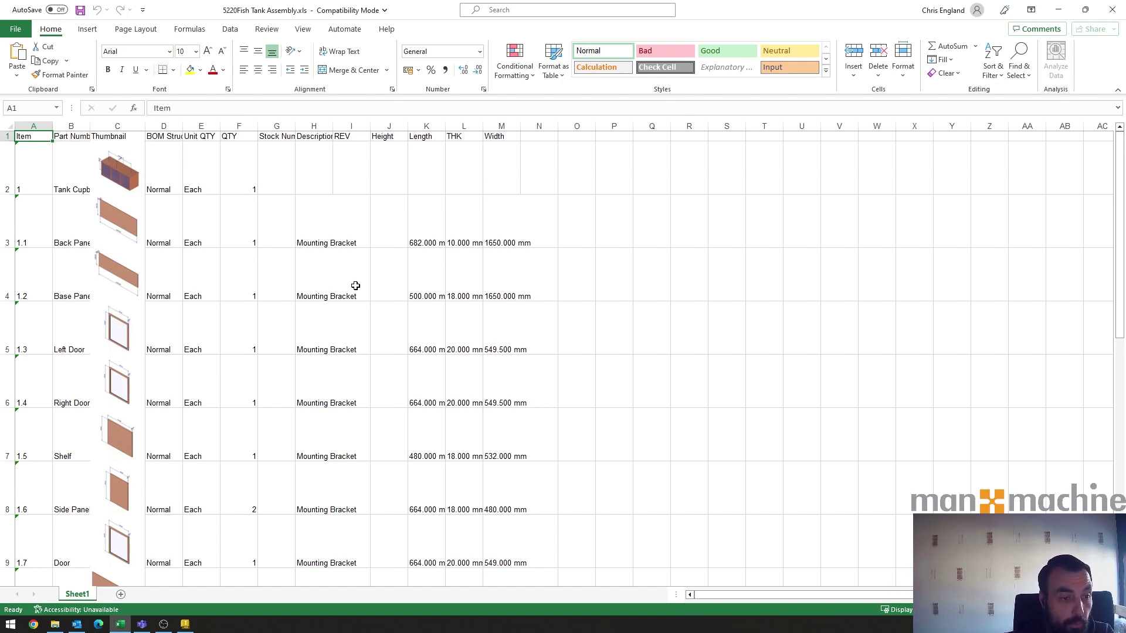
- Review the part rows and thumbnails in the 5220Fish Tank Assembly.xls BOM, then close it and reposition the Fish Tank Configuration form
{"action": "scroll", "coordinate": [355, 286], "scroll_direction": "down", "scroll_amount": 3}
{"action": "scroll", "coordinate": [360, 277], "scroll_direction": "up", "scroll_amount": 2}
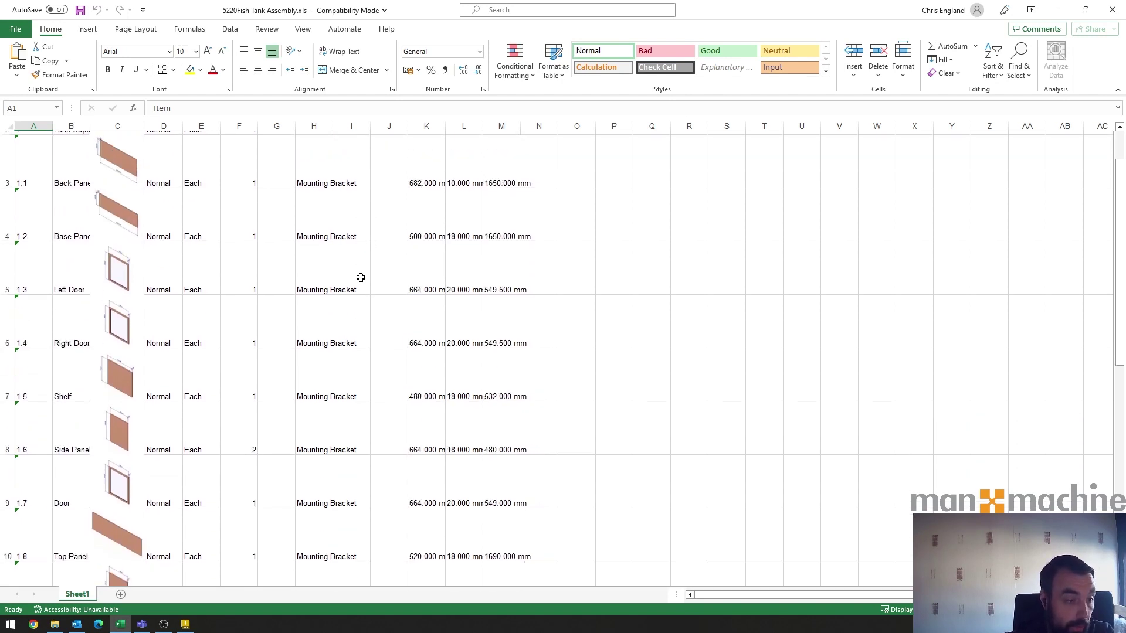
{"action": "scroll", "coordinate": [361, 277], "scroll_direction": "up", "scroll_amount": 1}
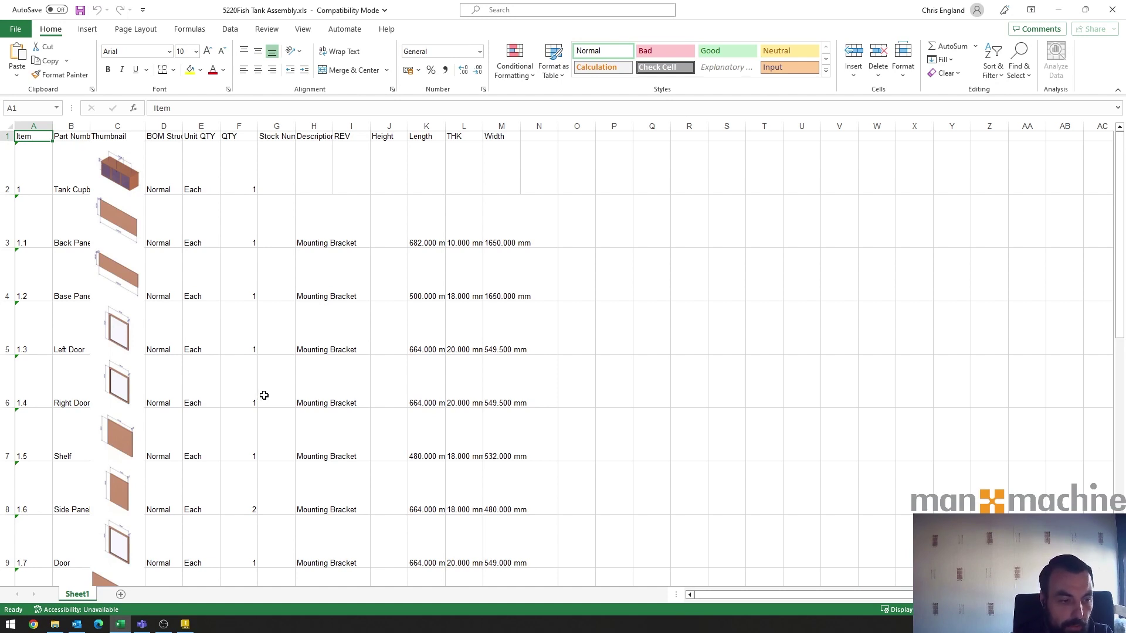
{"action": "scroll", "coordinate": [264, 395], "scroll_direction": "down", "scroll_amount": 2}
{"action": "scroll", "coordinate": [265, 394], "scroll_direction": "up", "scroll_amount": 1}
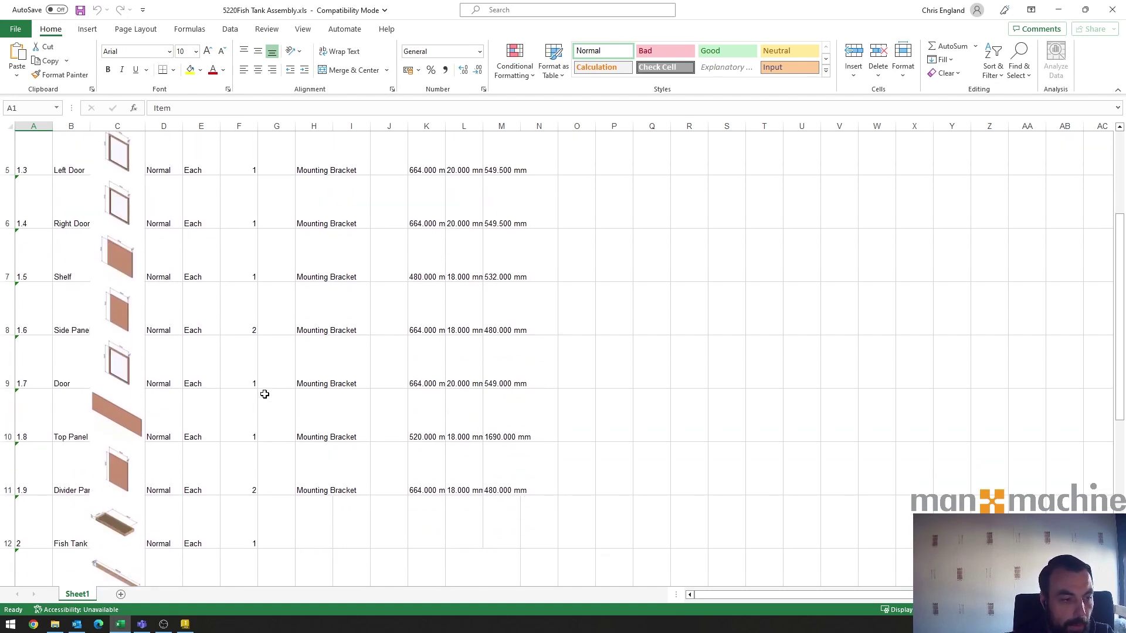
{"action": "scroll", "coordinate": [264, 394], "scroll_direction": "up", "scroll_amount": 2}
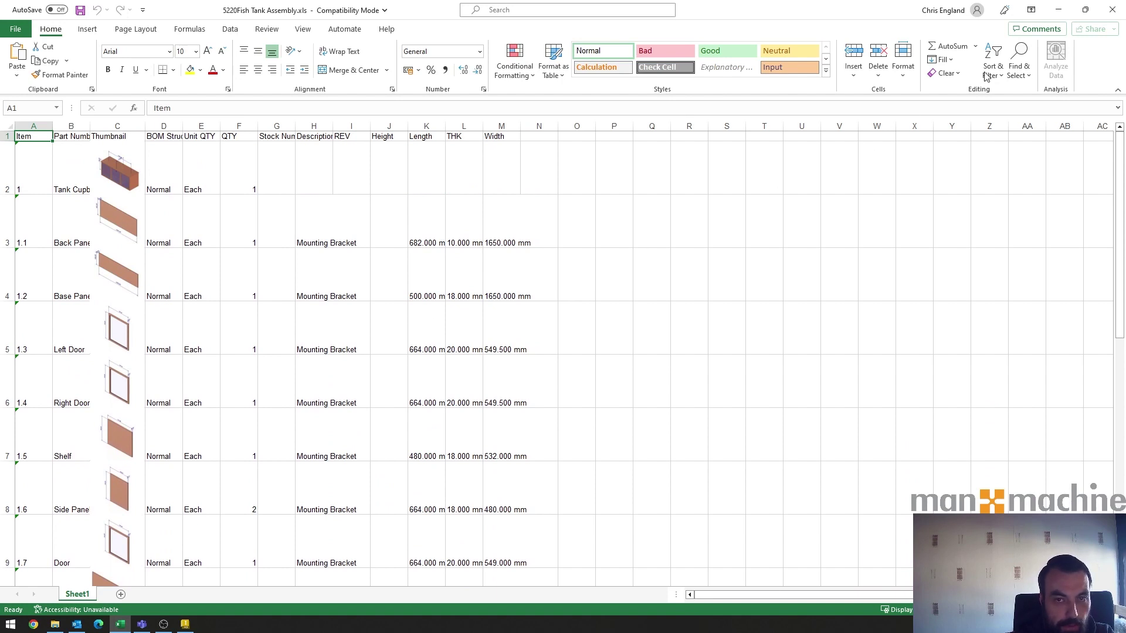
{"action": "left_click", "coordinate": [1111, 10]}
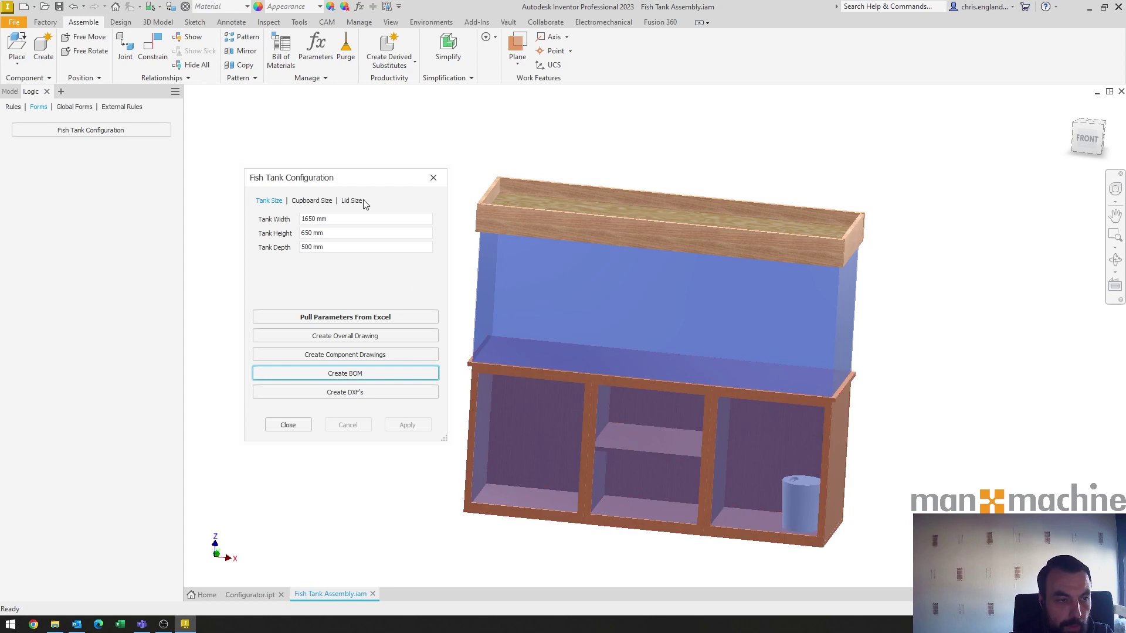
{"action": "left_click_drag", "start_coordinate": [365, 176], "coordinate": [350, 151]}
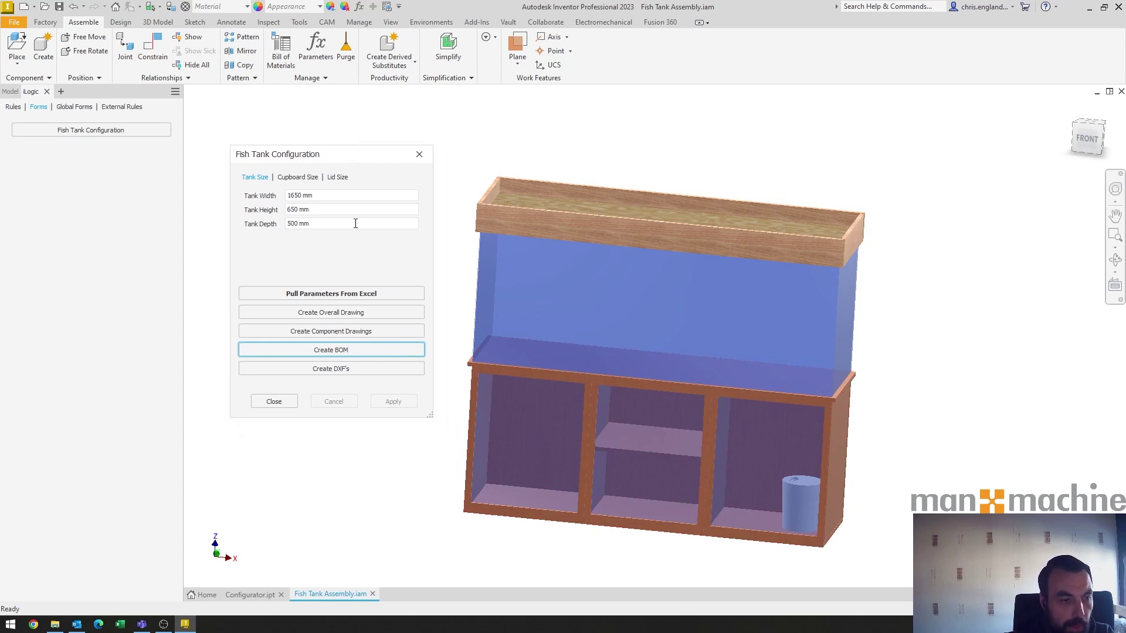